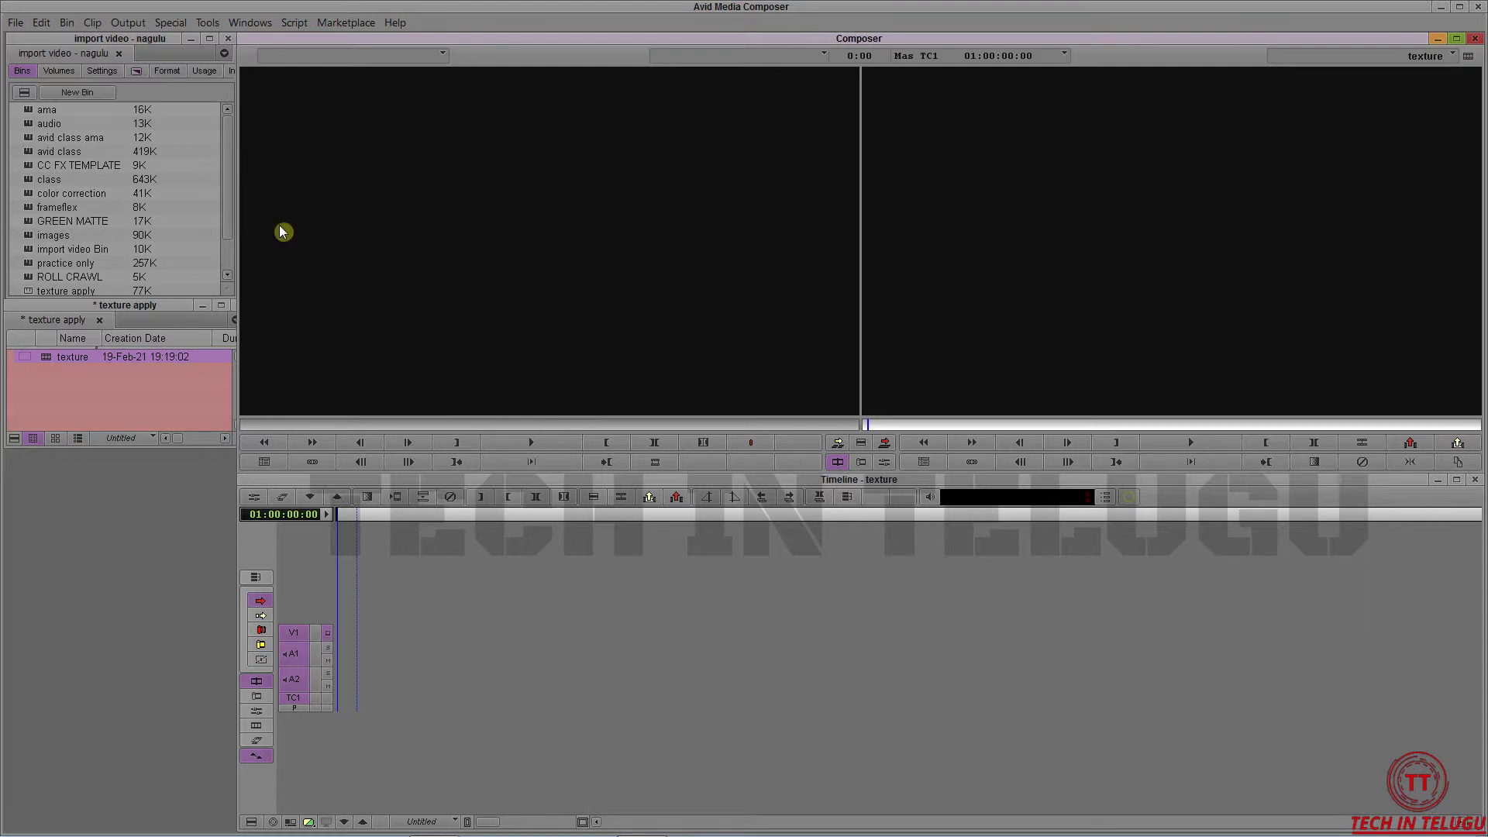
Step: Create a new title from the Clip menu and choose Marquee to build it
left_click(96, 21)
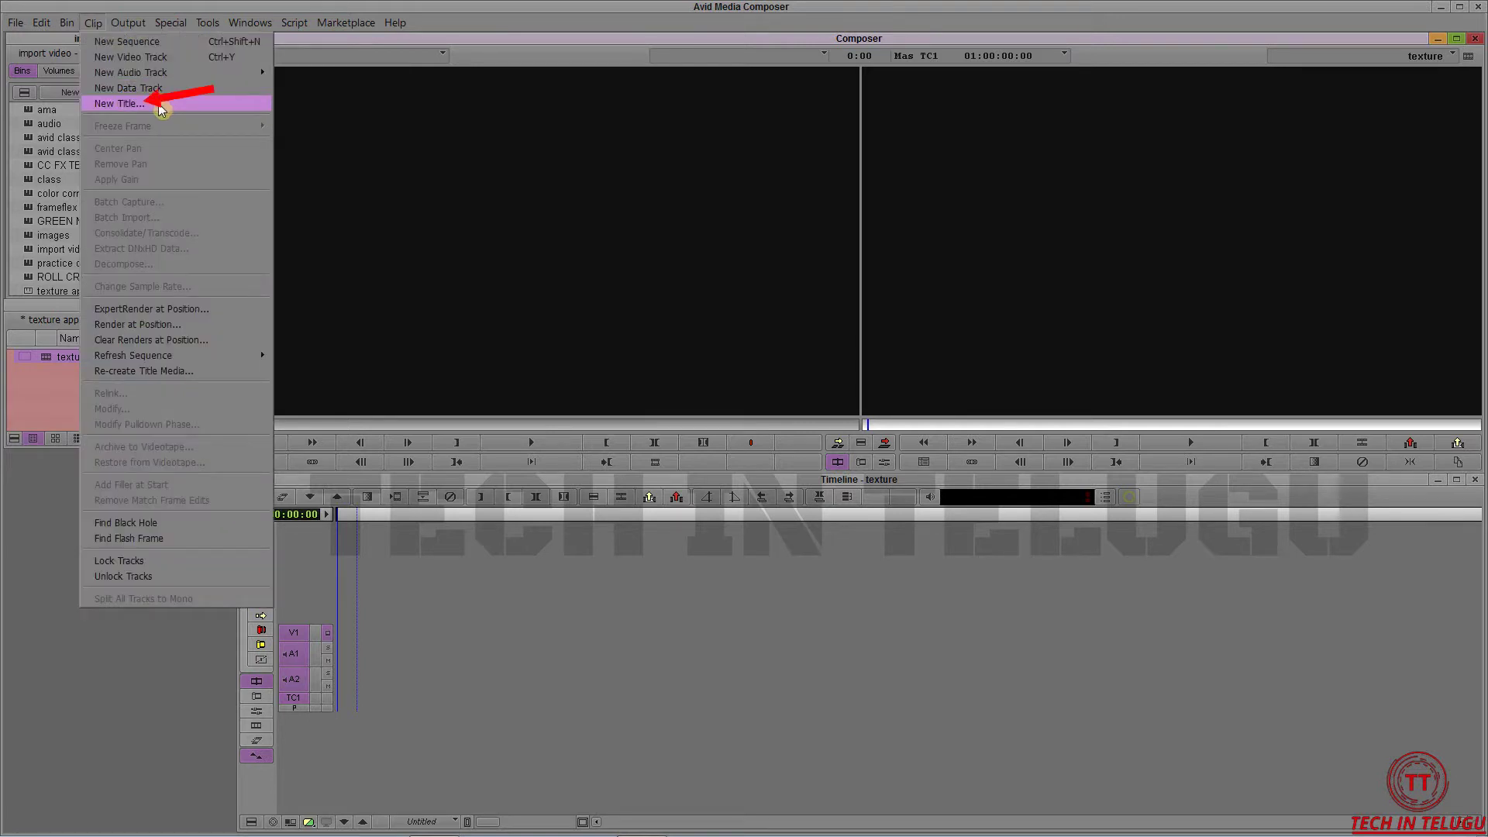
left_click(124, 103)
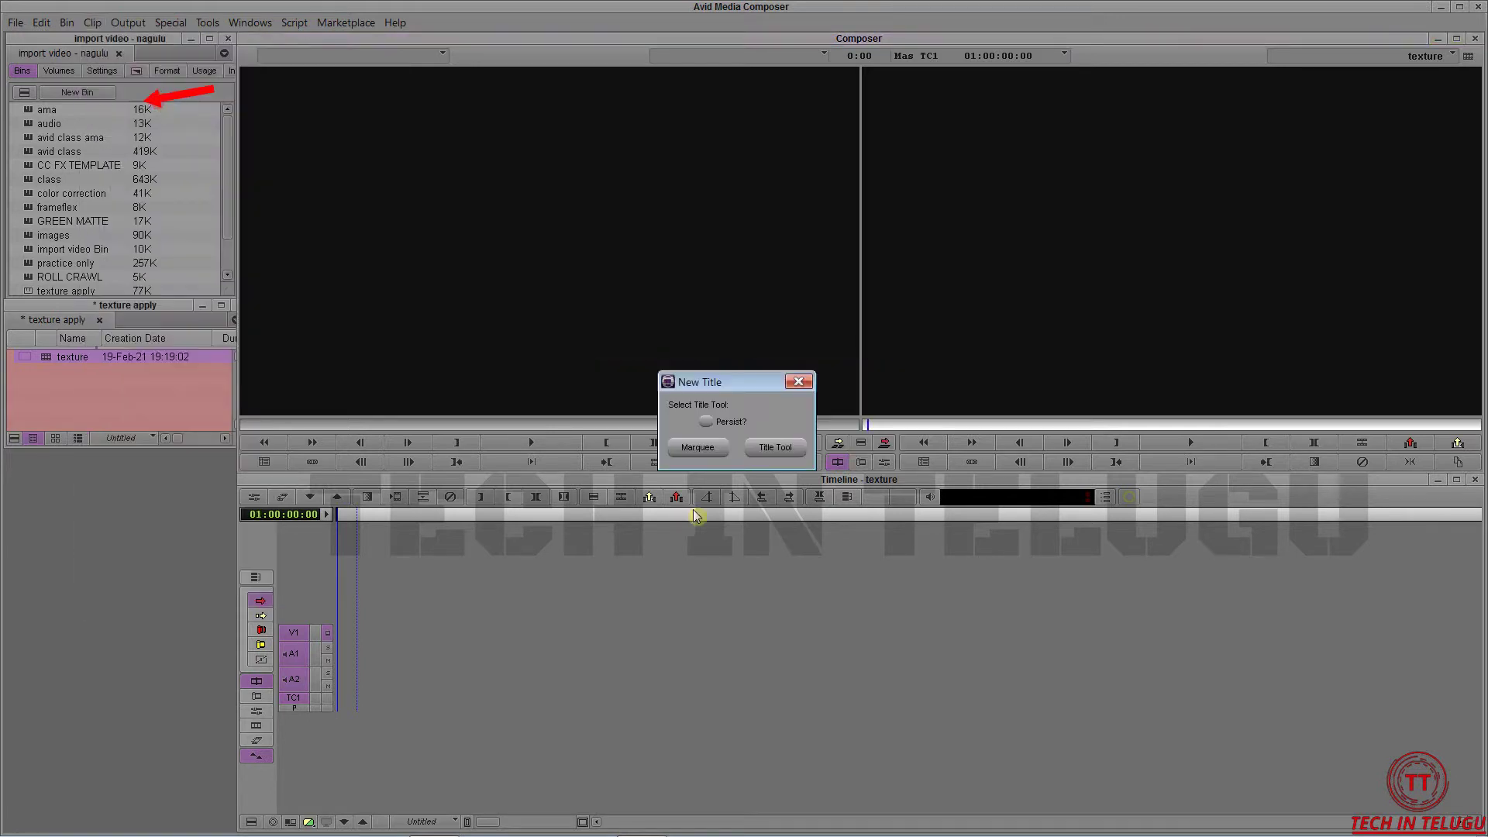
left_click(709, 449)
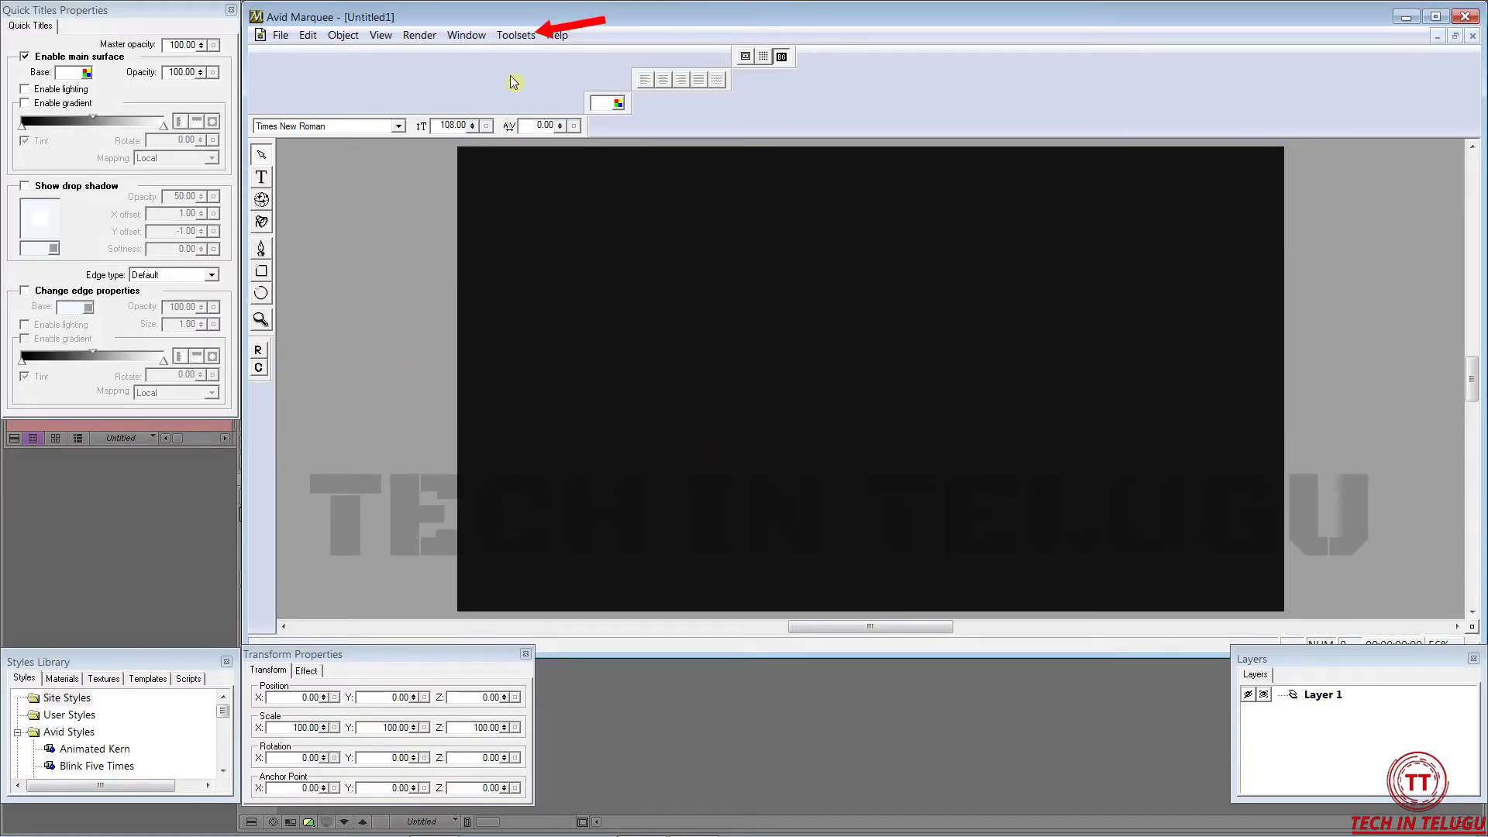
Step: Load the ExpertAnimation workspace, pick the Text tool, and set the font to Impact
left_click(524, 35)
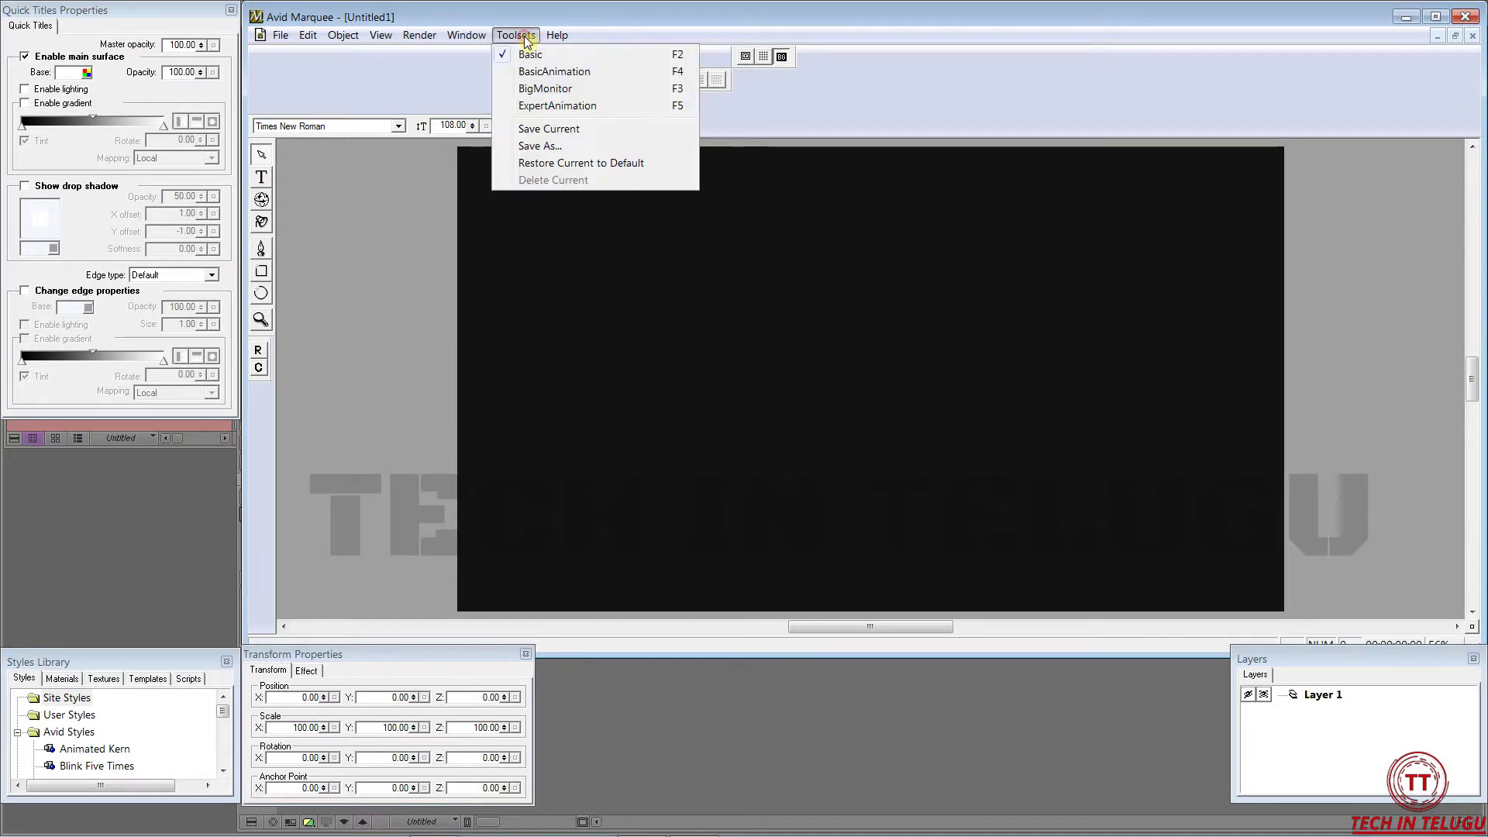
left_click(577, 107)
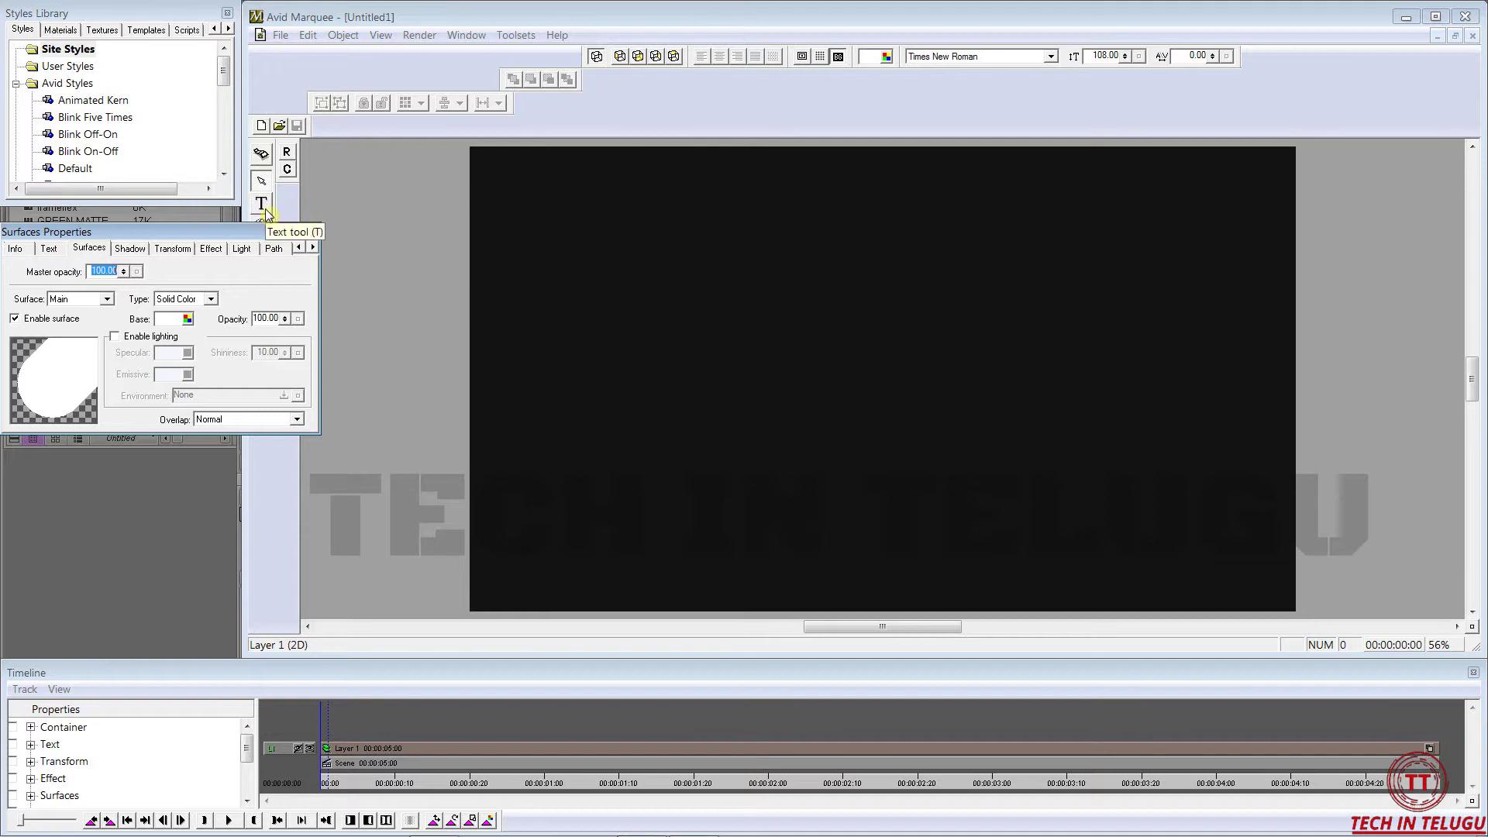
left_click(262, 204)
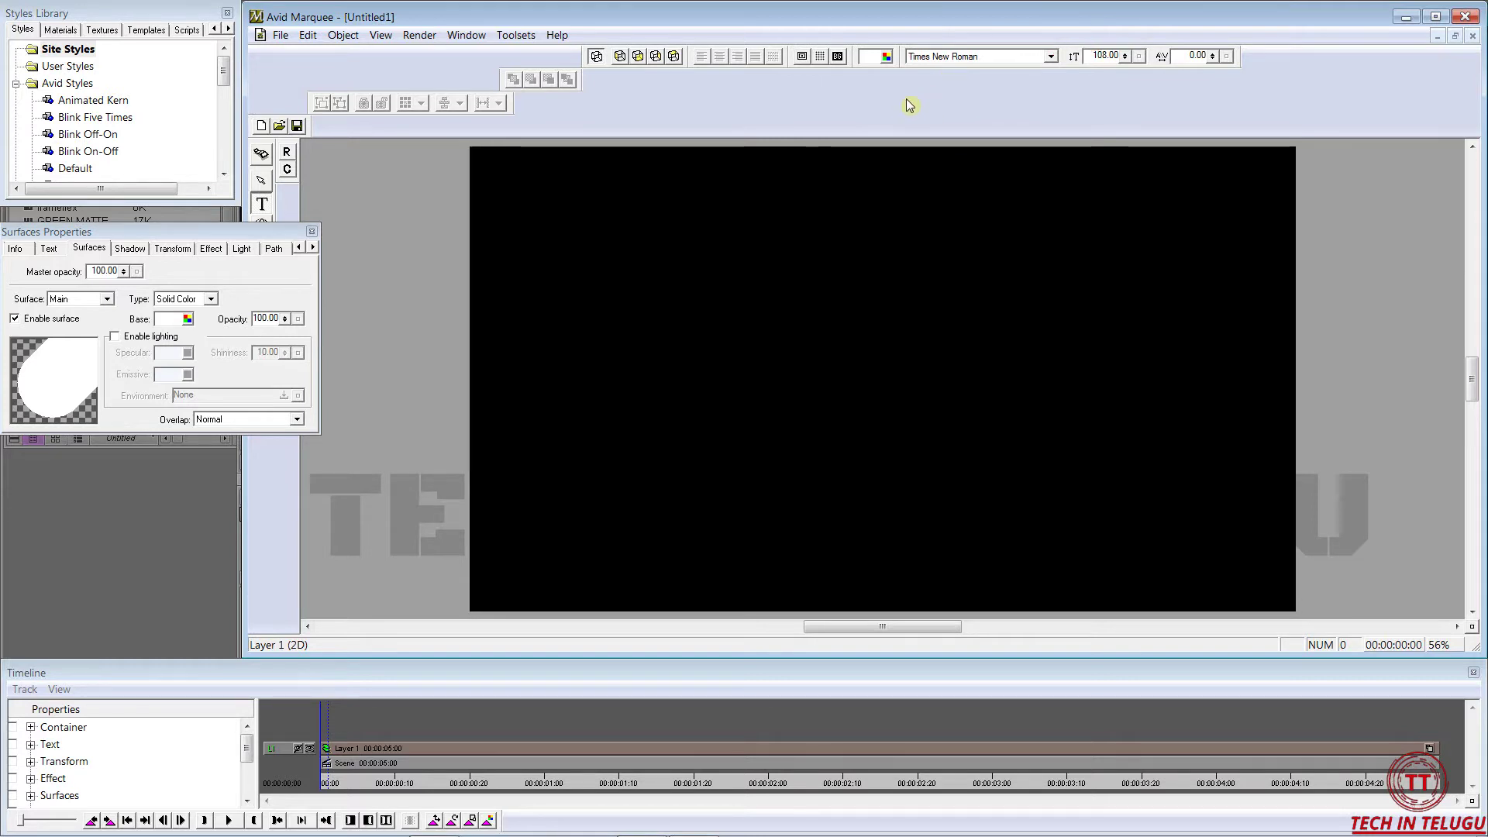
left_click(1050, 59)
left_click(946, 113)
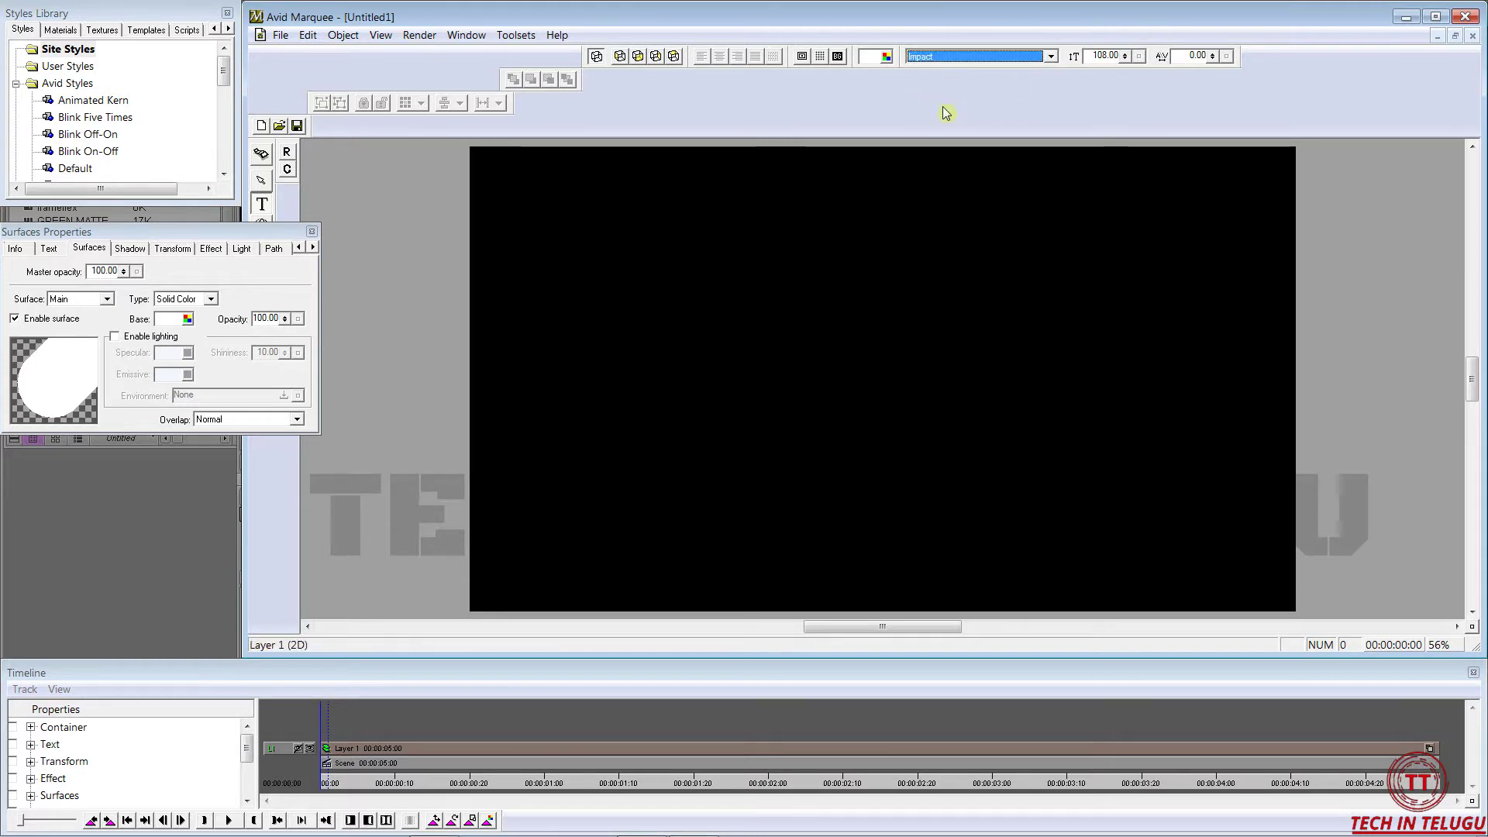
Step: Set the font size to 309
triple_click(1107, 55)
type("309")
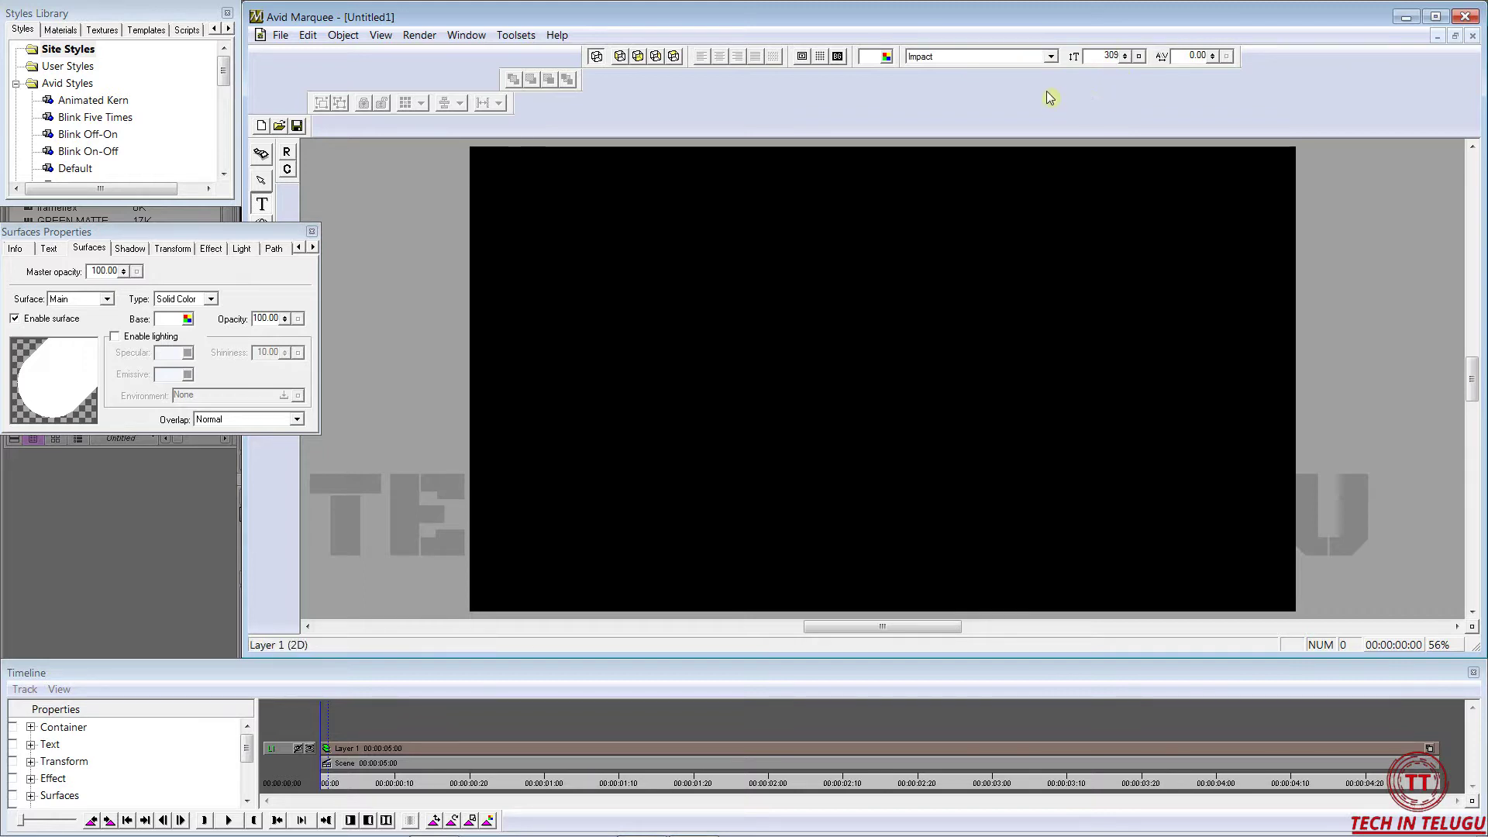
key("Return")
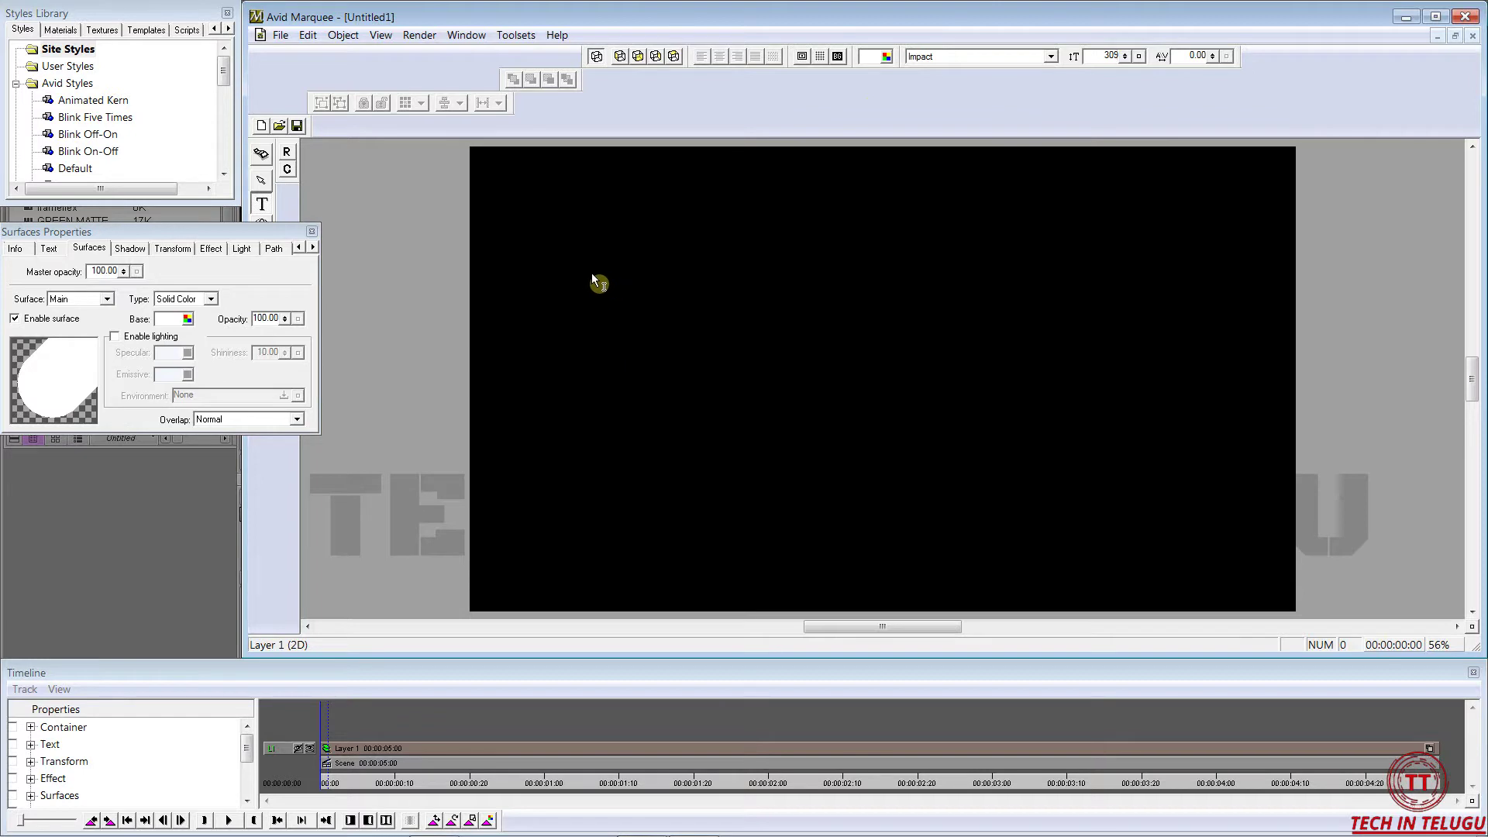
Step: Type TECH IN TELUGU in capitals on the canvas and drag it to the centre
left_click(587, 273)
key("Caps_Lock")
type("T")
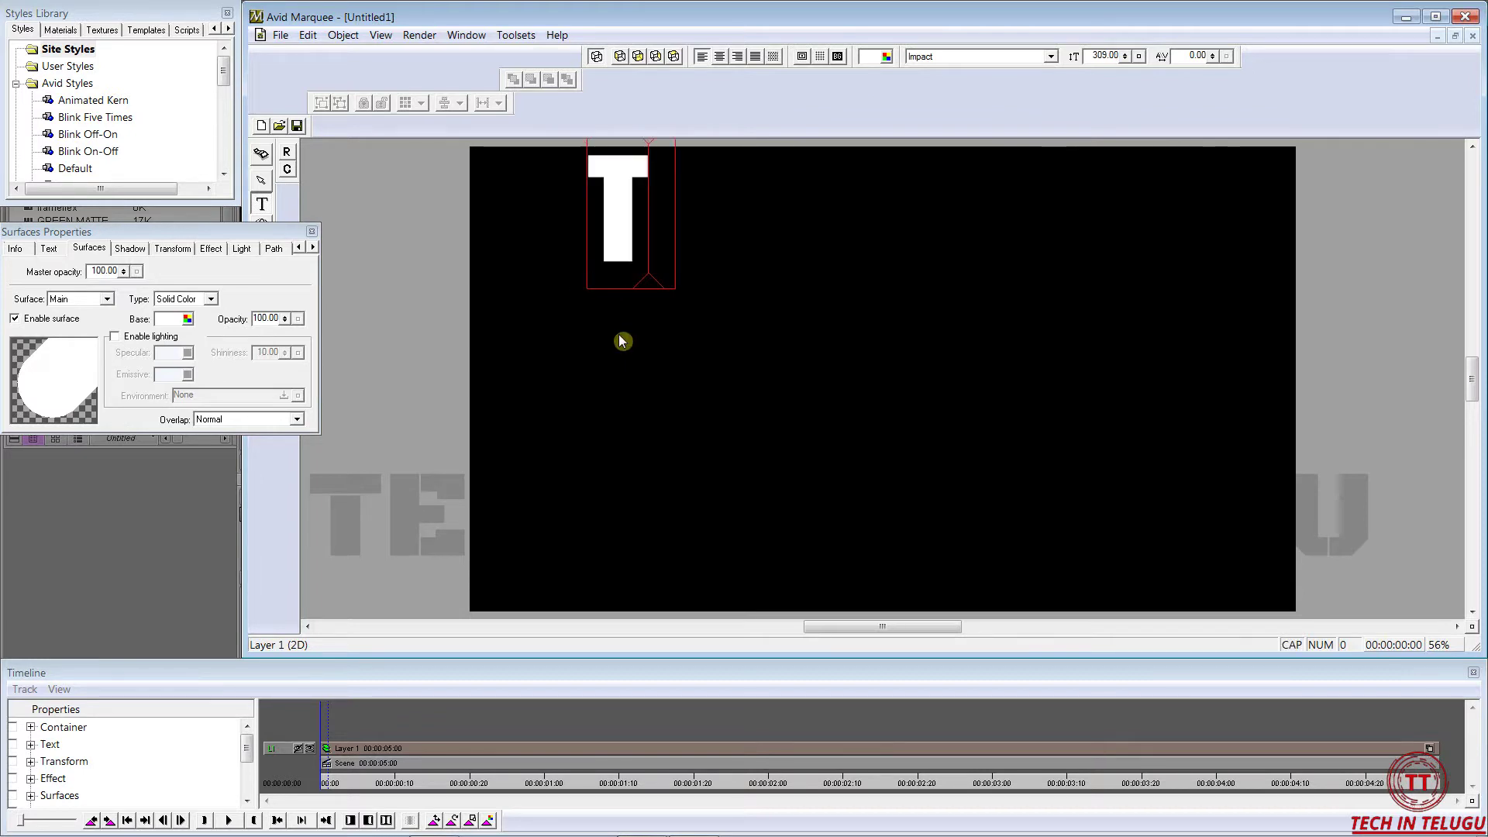
type("ECH I")
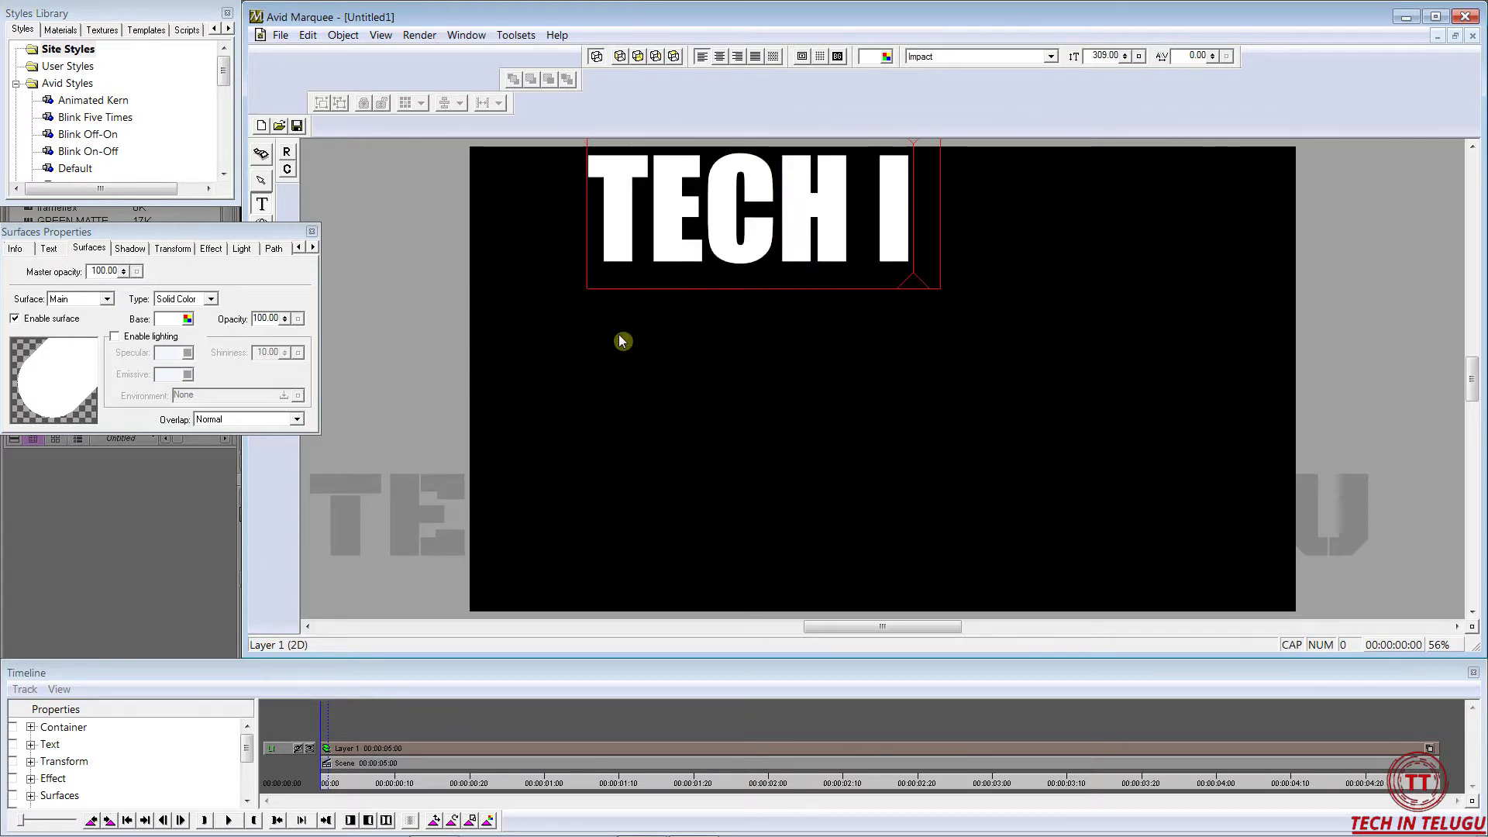
type("N")
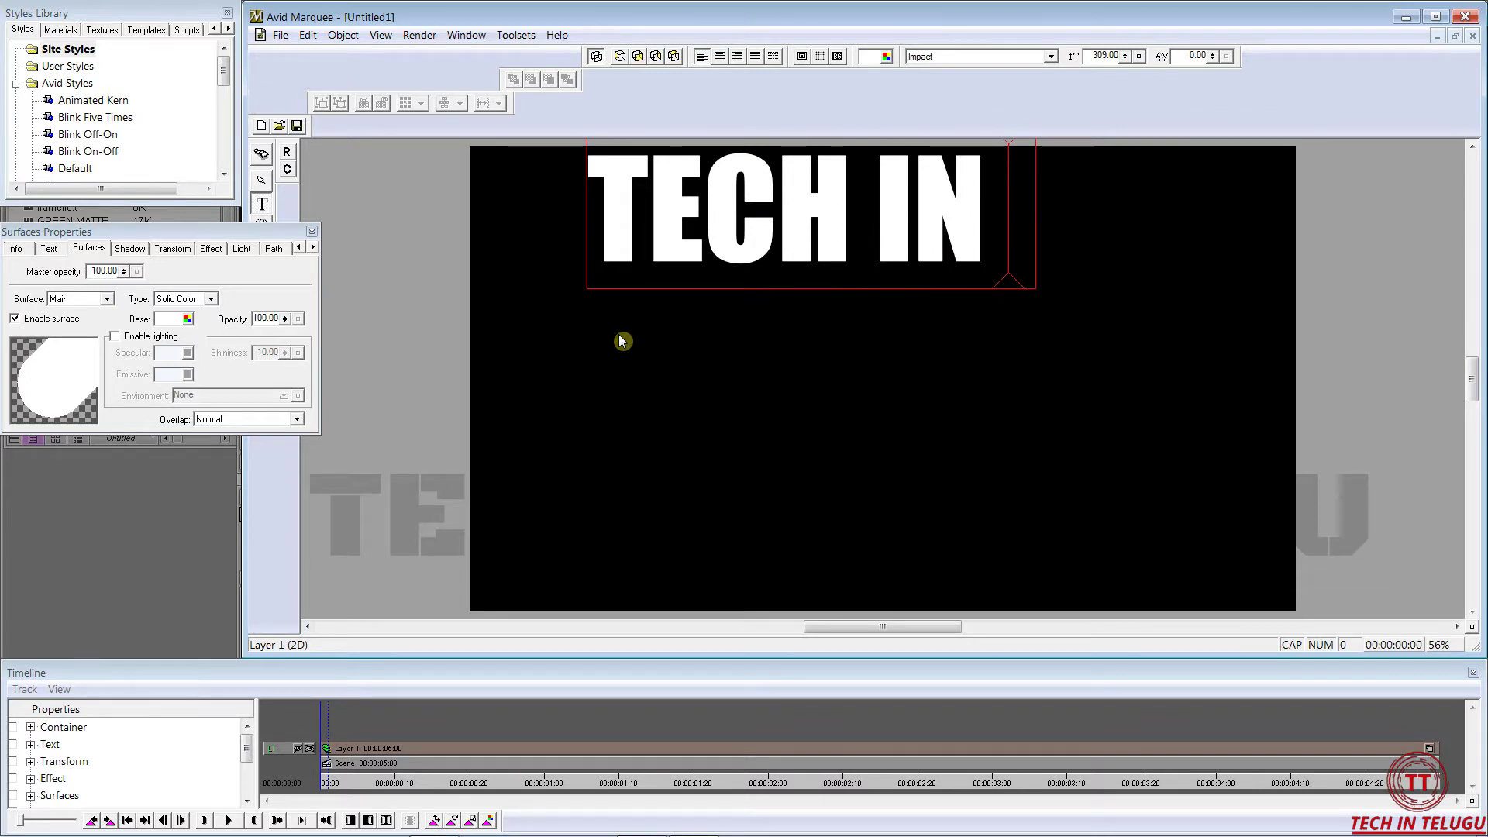
type(" TELUGU")
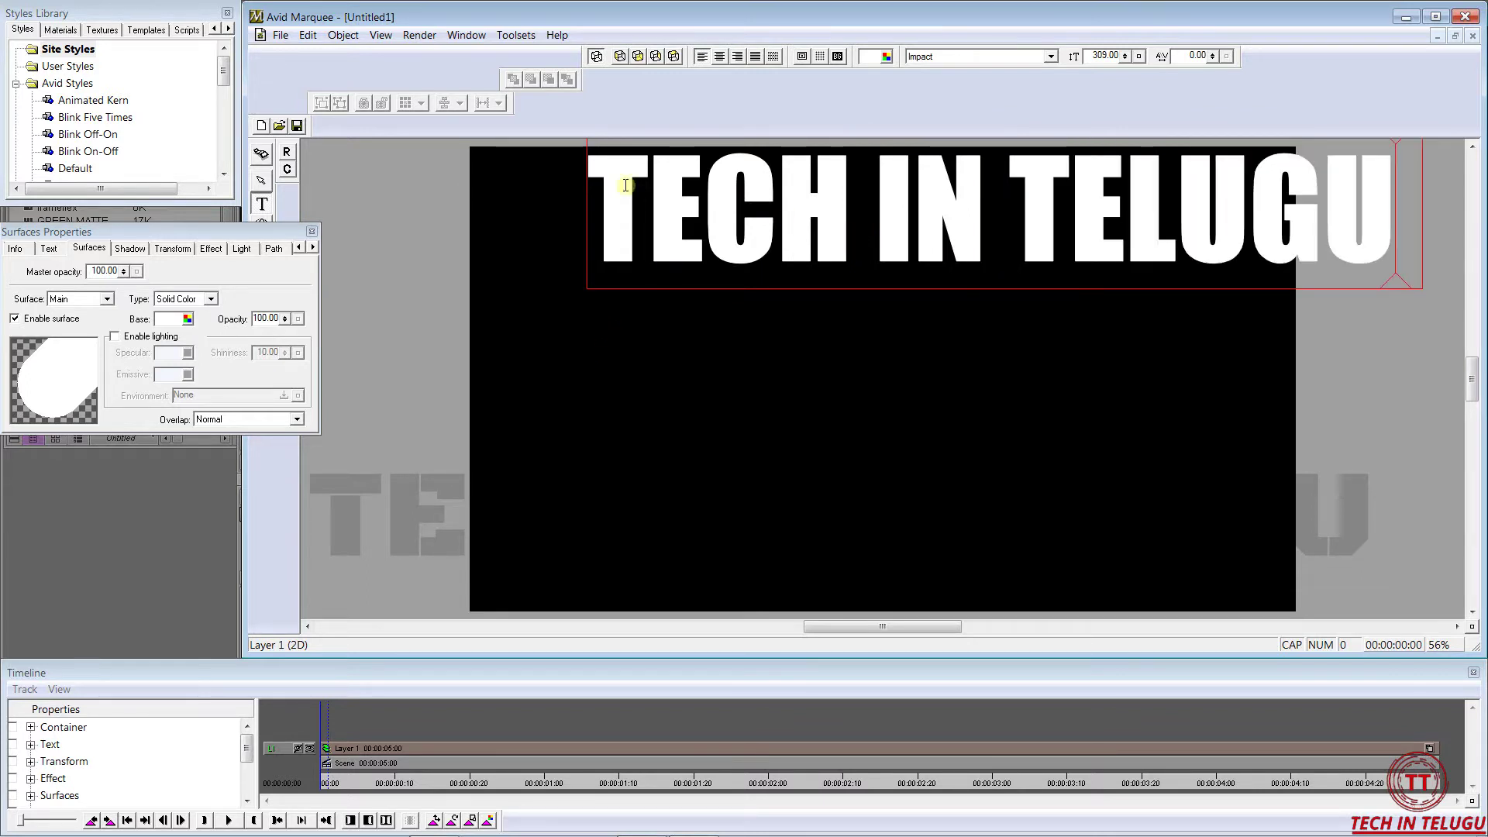
left_click(262, 179)
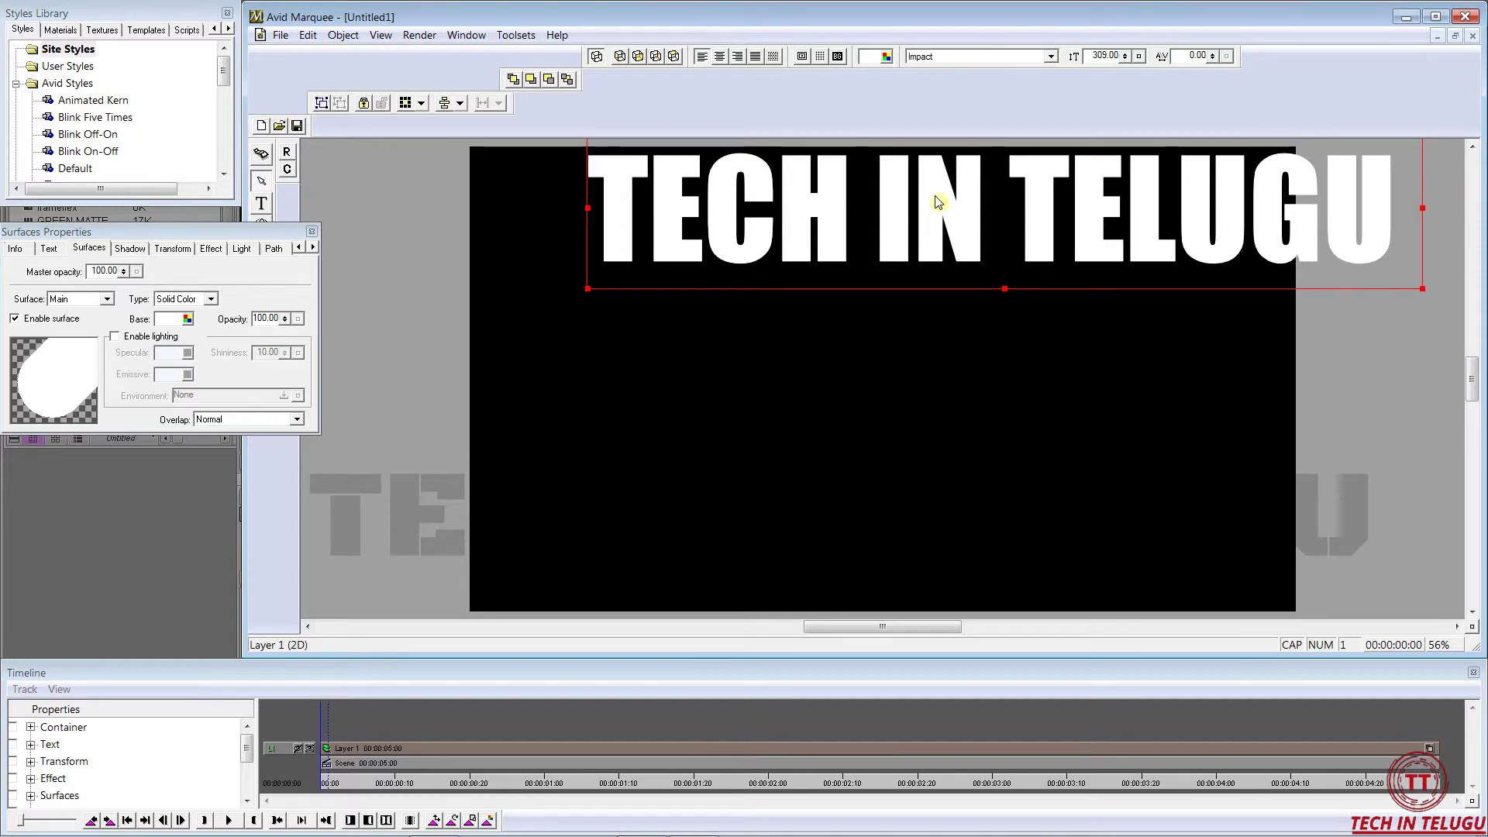
mouse_move(936, 200)
left_mouse_down()
mouse_move(817, 287)
mouse_move(829, 403)
left_mouse_up()
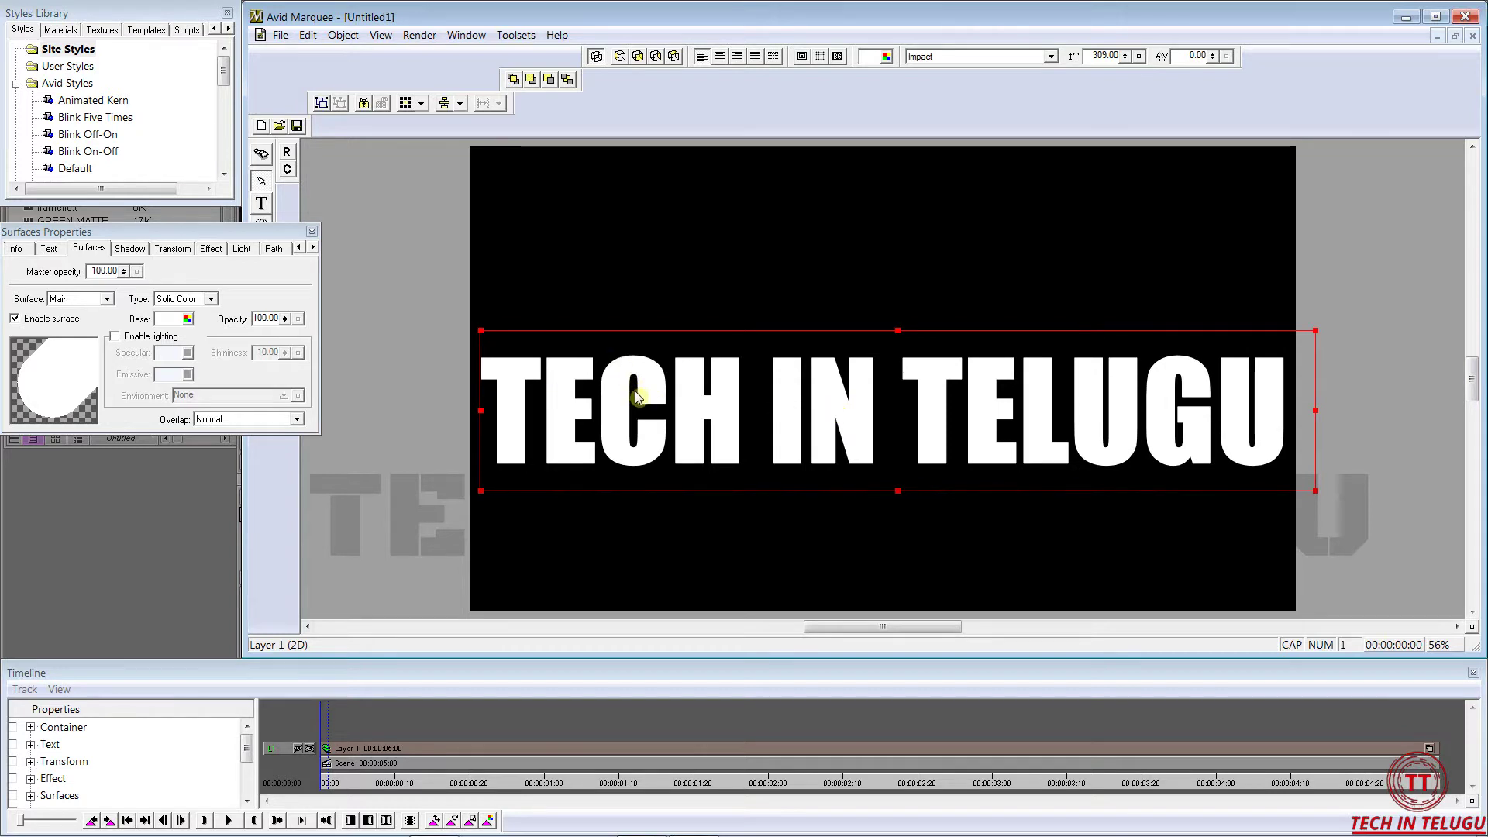
Step: Try the Blinds.tif and Boilerplate textures on the title text
left_click(112, 34)
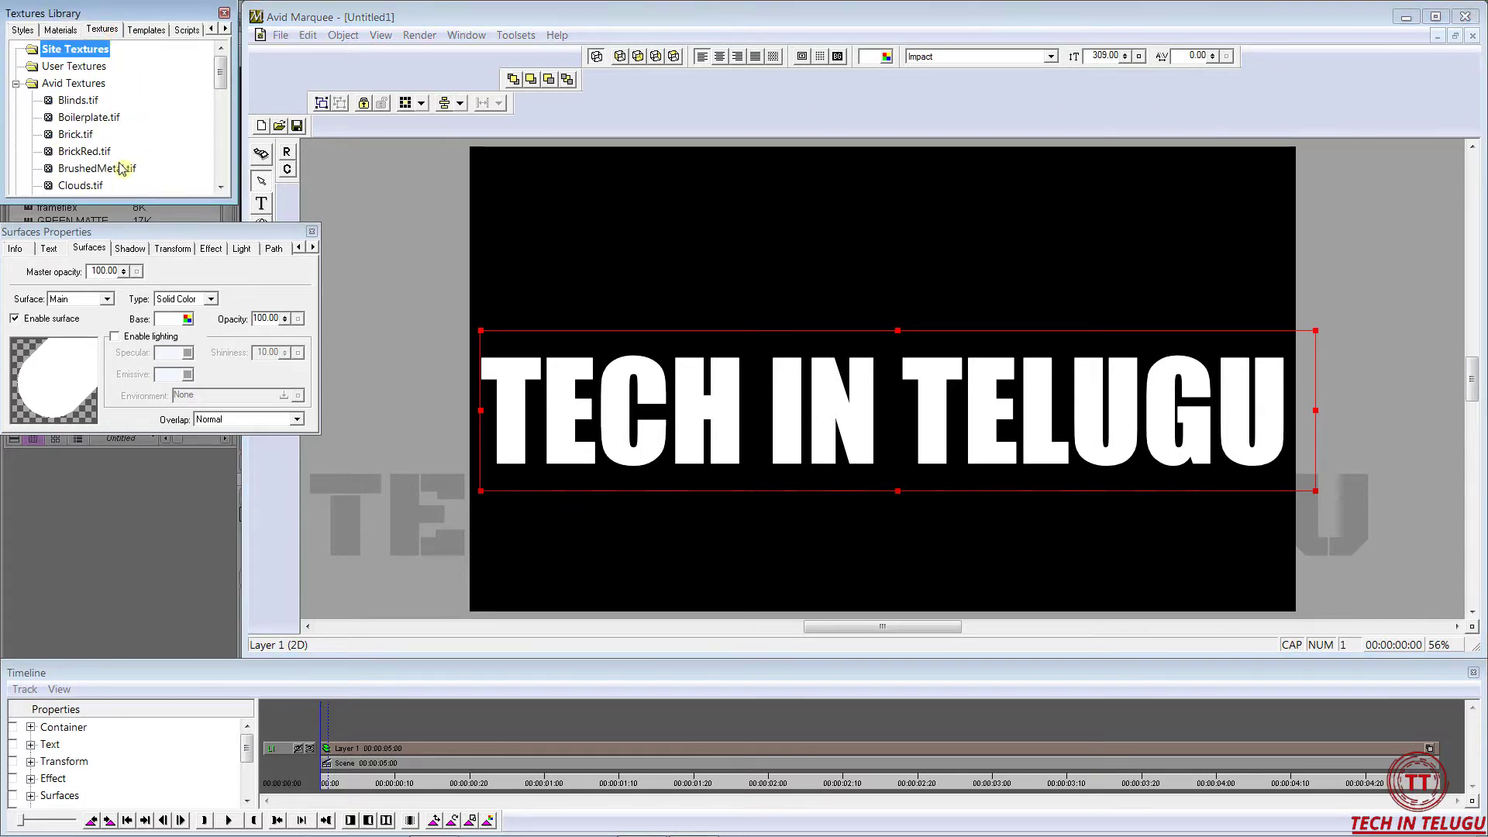
left_click(48, 101)
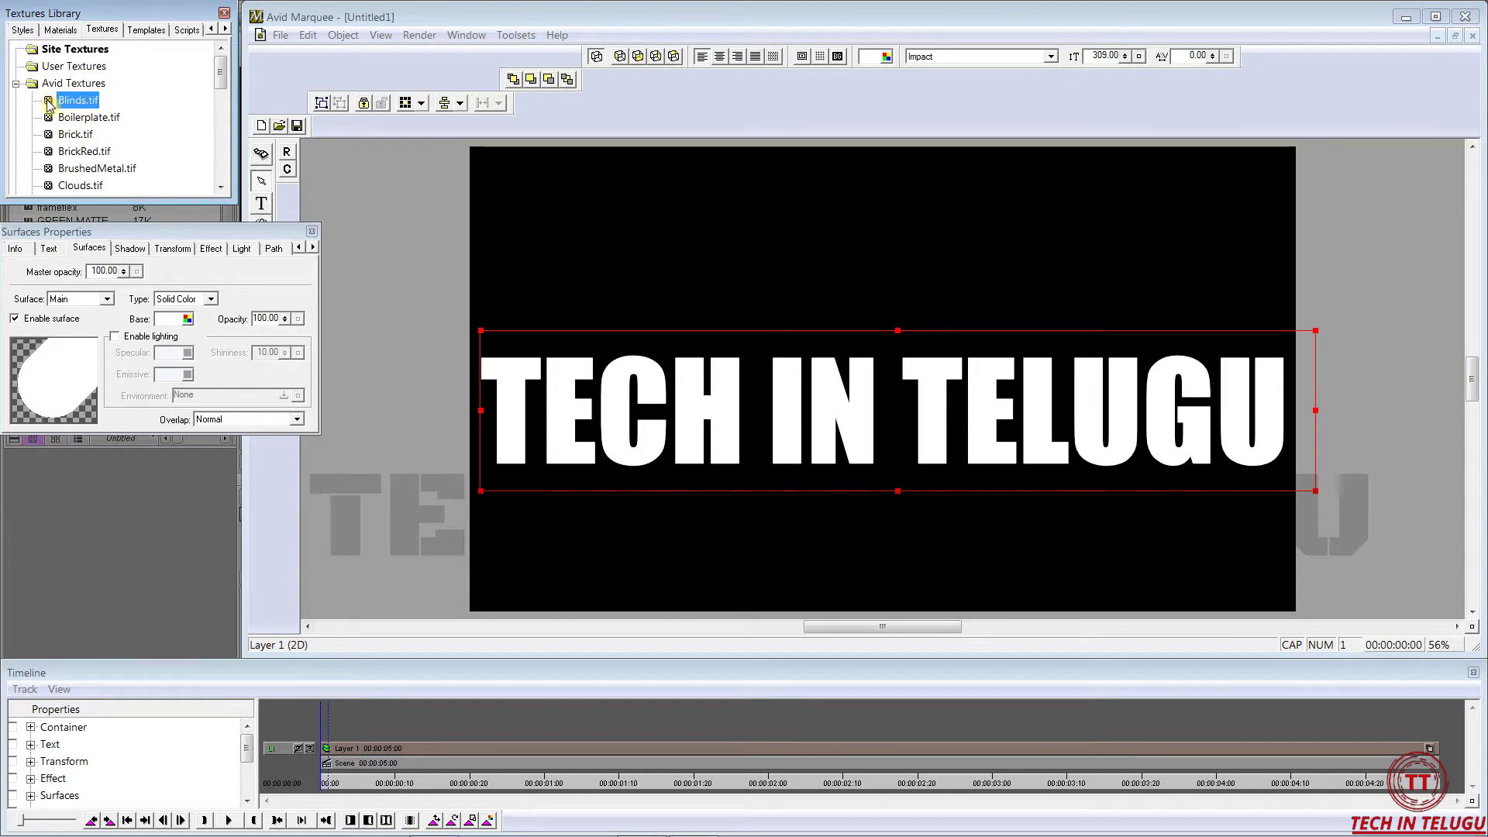
left_click_drag(48, 102, 709, 406)
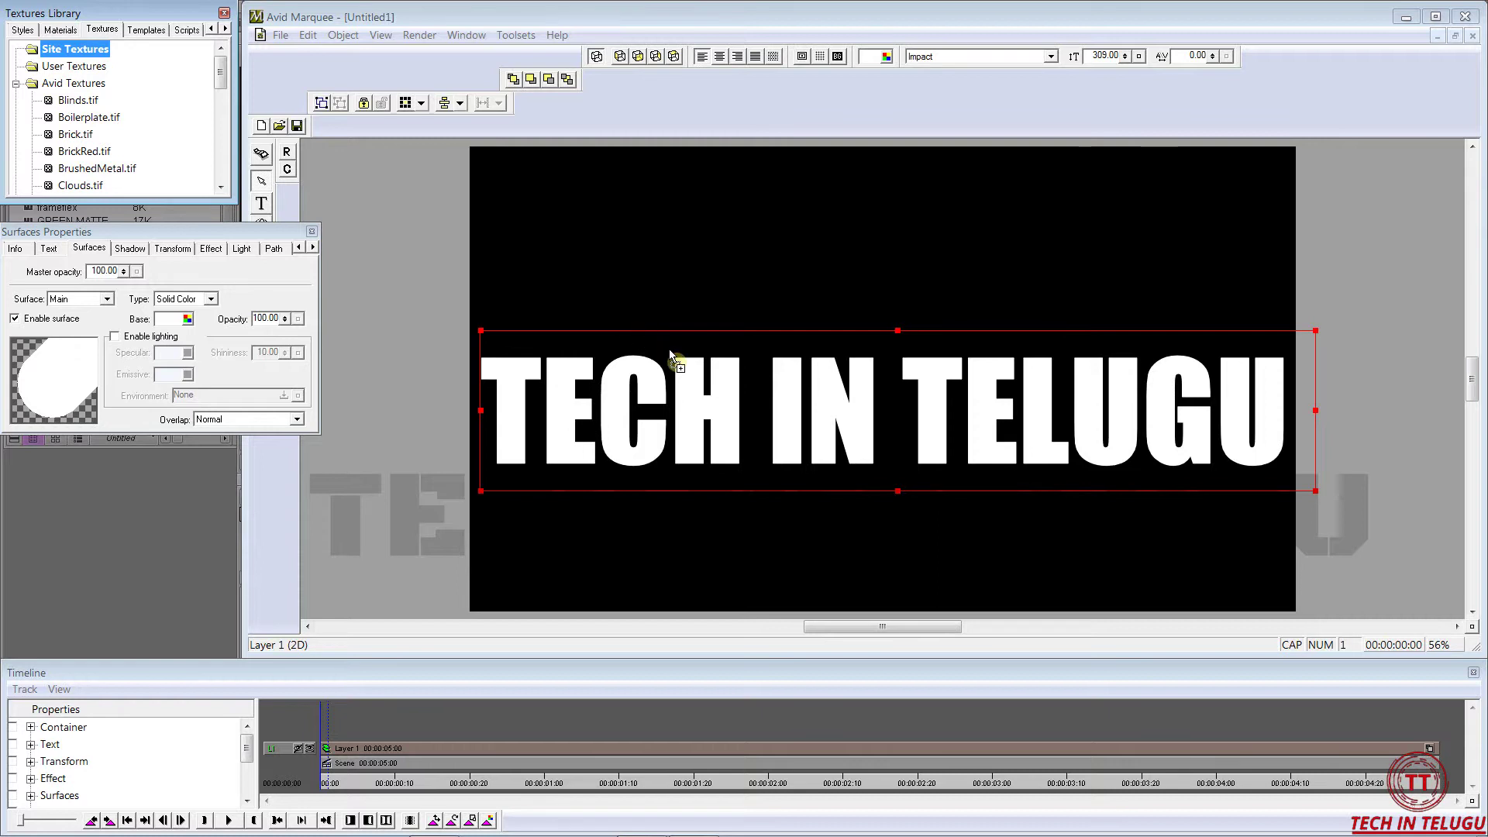
left_click_drag(706, 398, 723, 404)
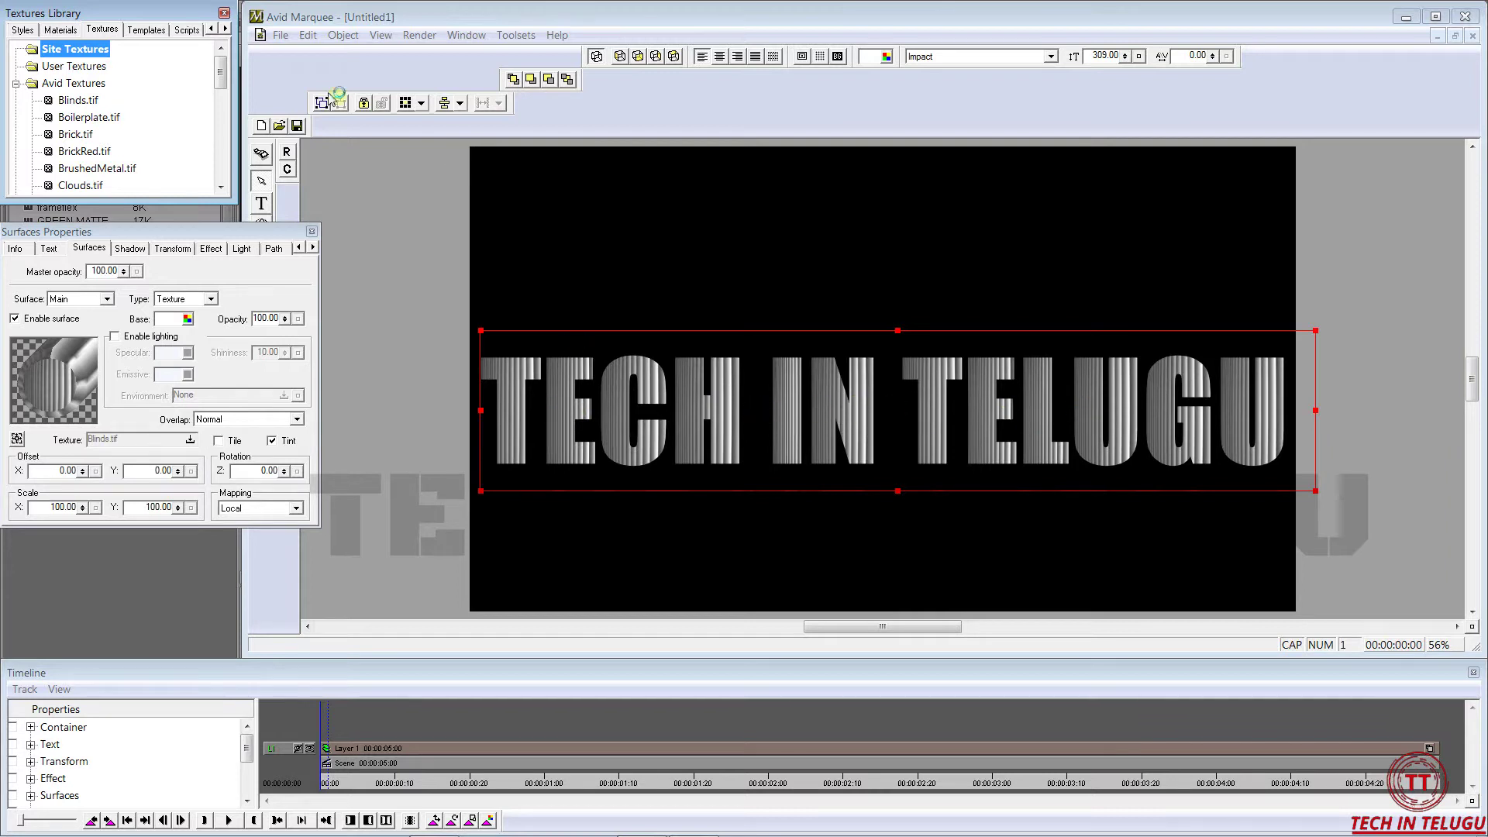
mouse_move(56, 123)
left_mouse_down()
mouse_move(212, 218)
mouse_move(666, 364)
mouse_move(686, 394)
left_mouse_up()
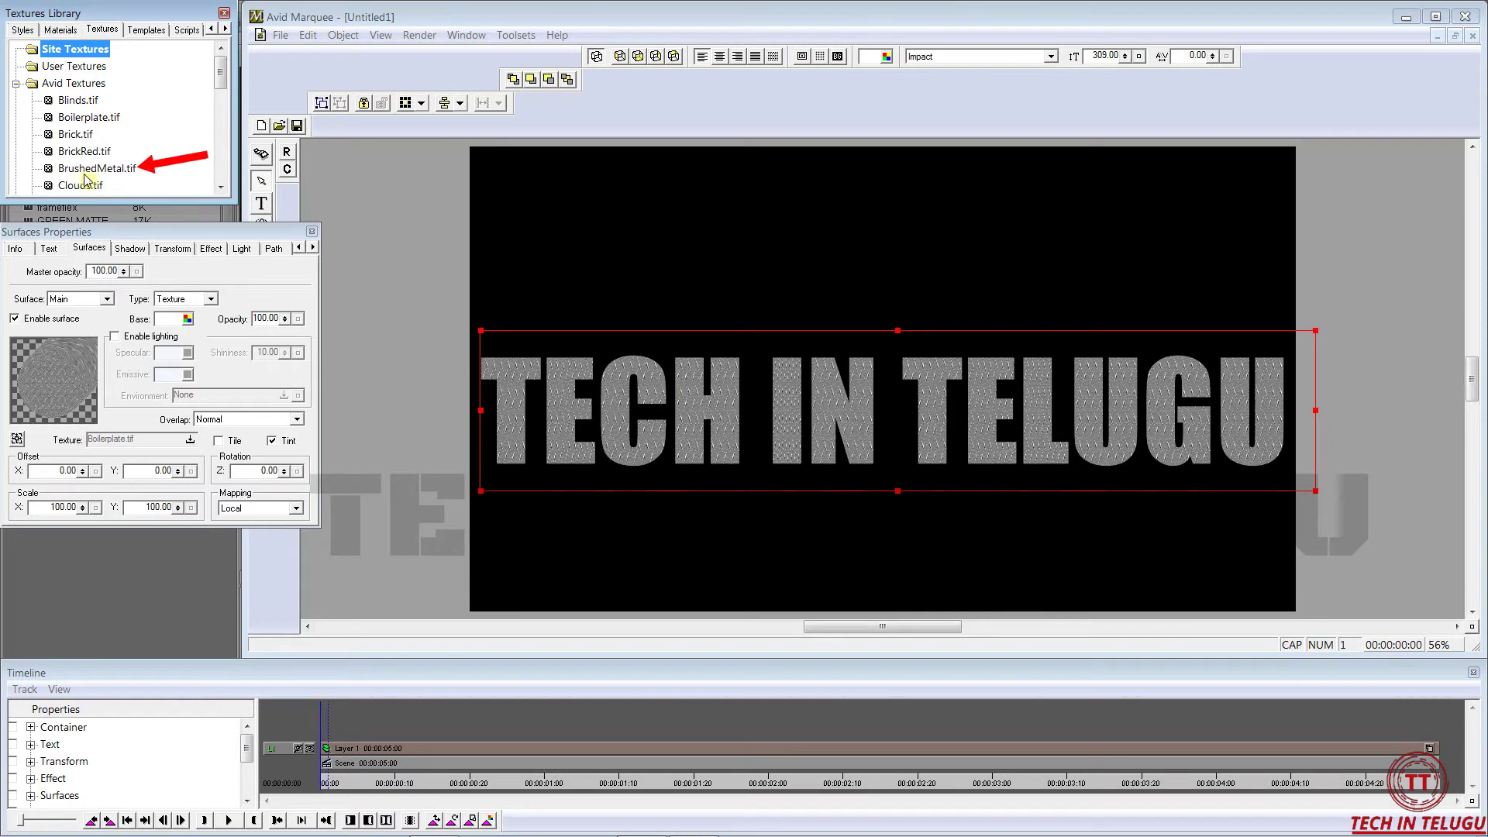
Step: Apply the BrushedMetal.tif texture to the title text
left_click(51, 170)
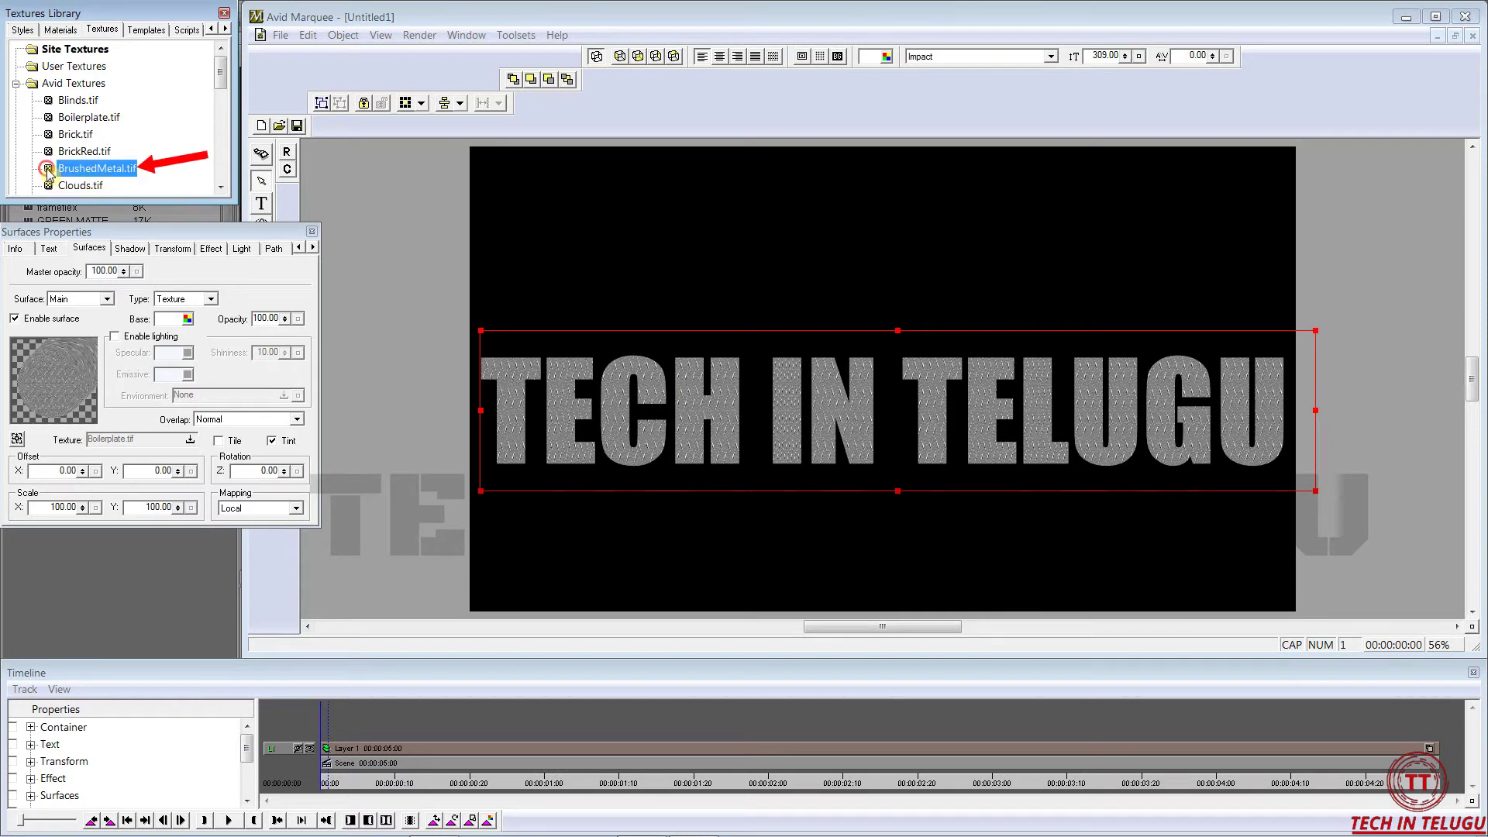
left_click_drag(50, 171, 686, 406)
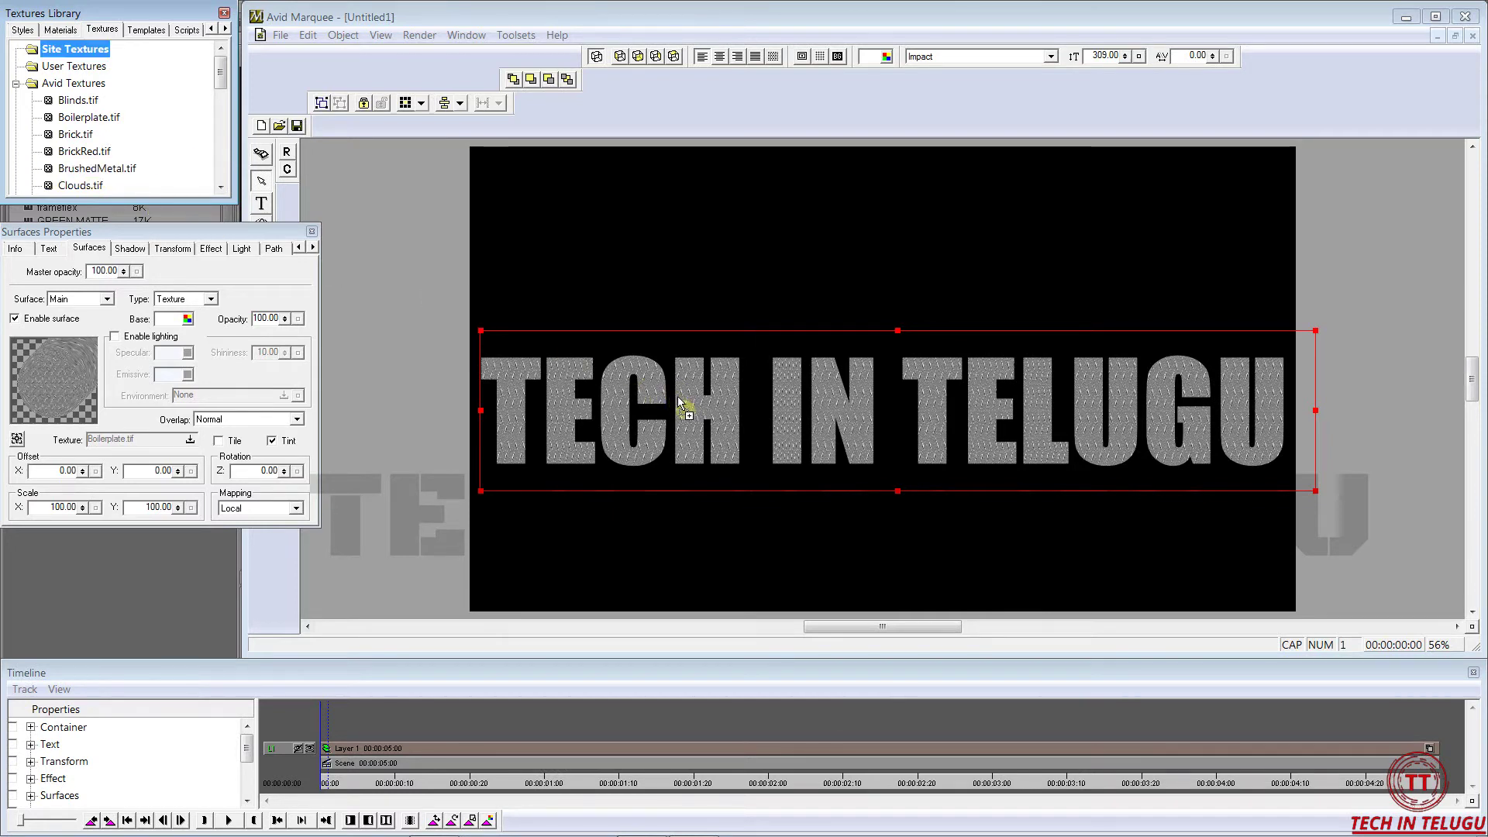
left_click_drag(686, 407, 691, 408)
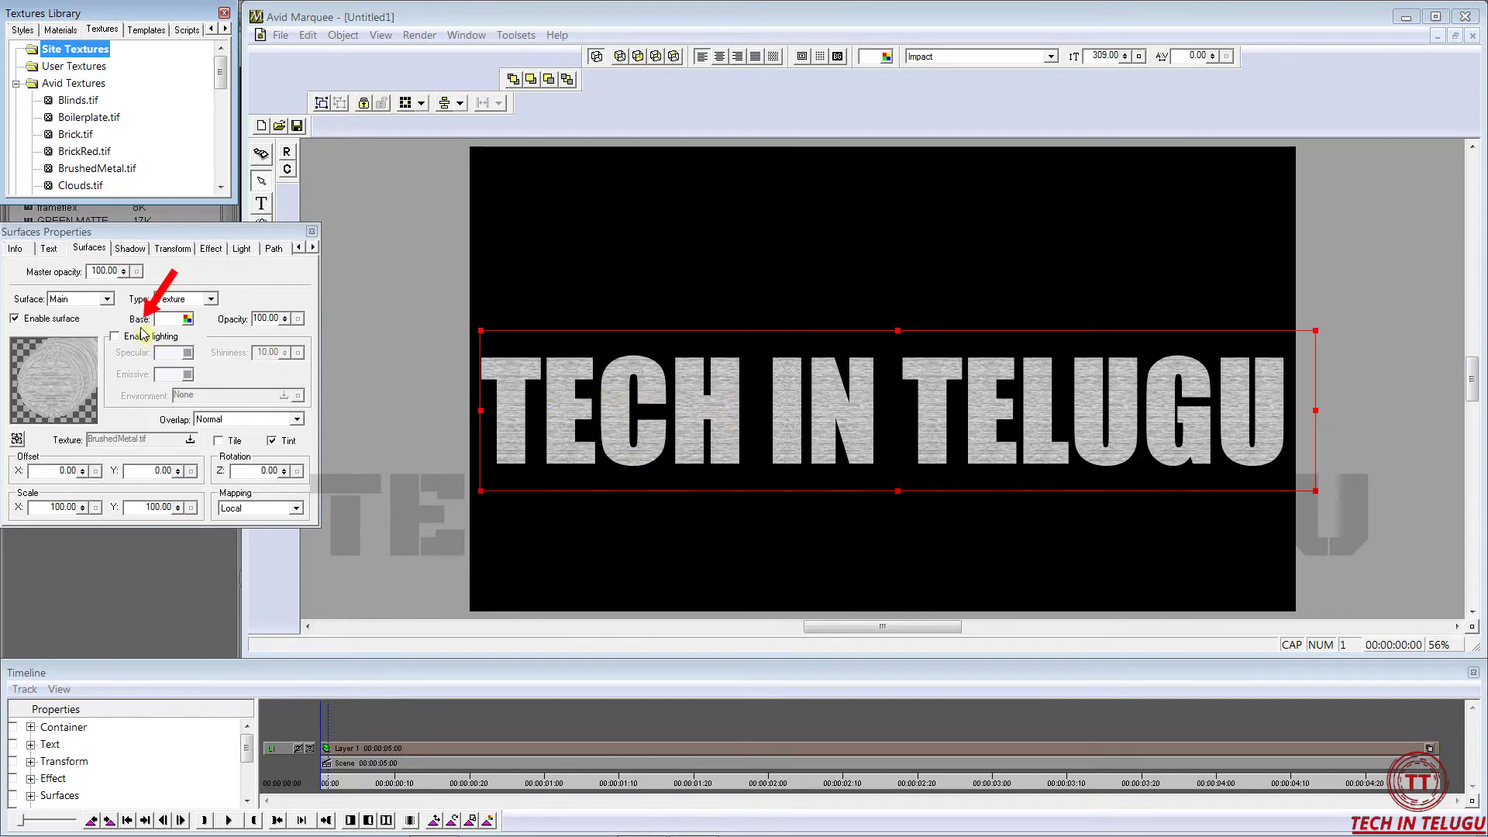
left_click(188, 321)
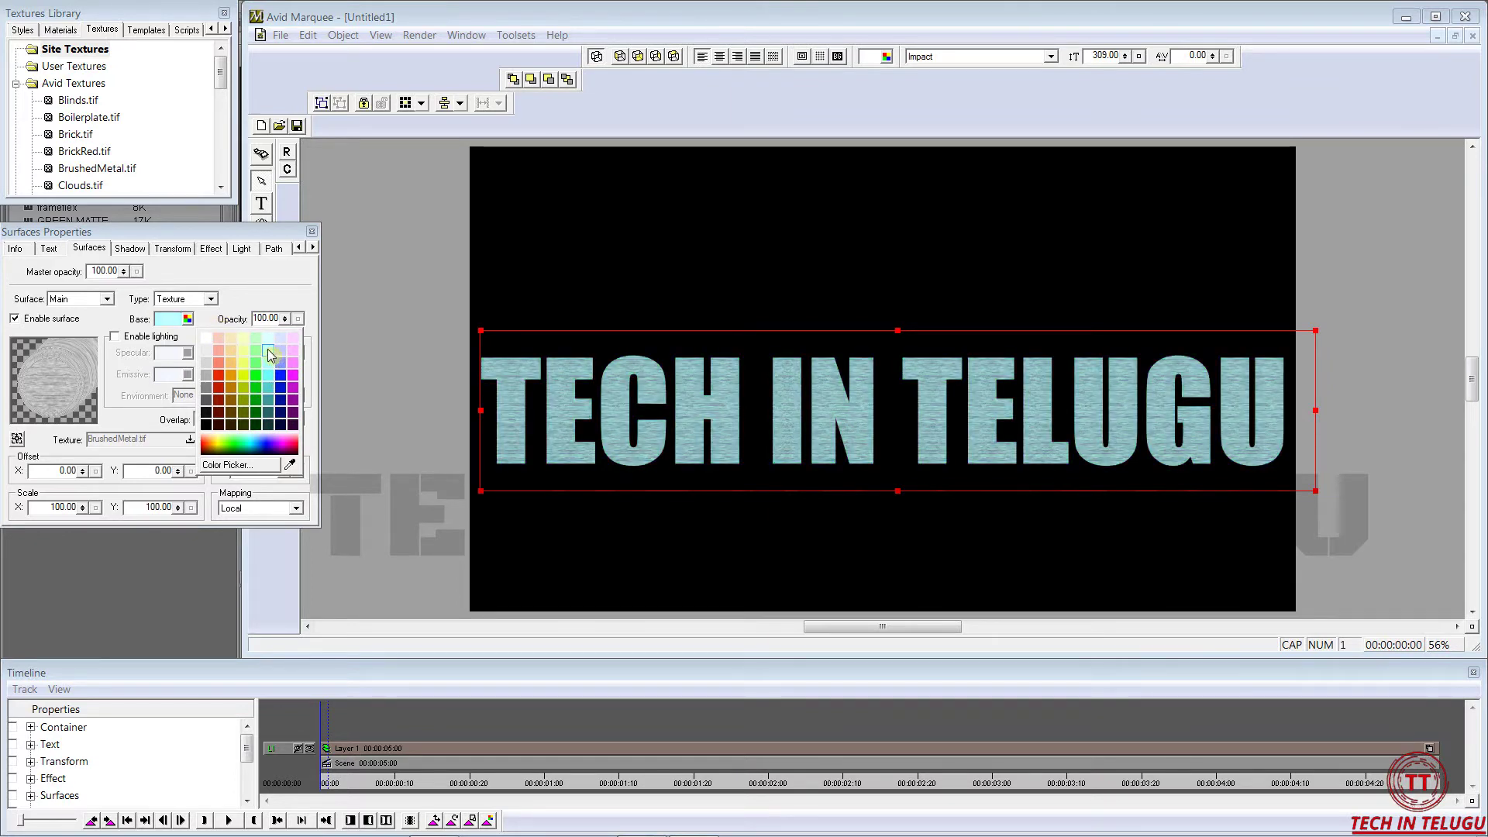
Step: Tint the textured title light orange and lower its master opacity to 79.67
left_click(230, 364)
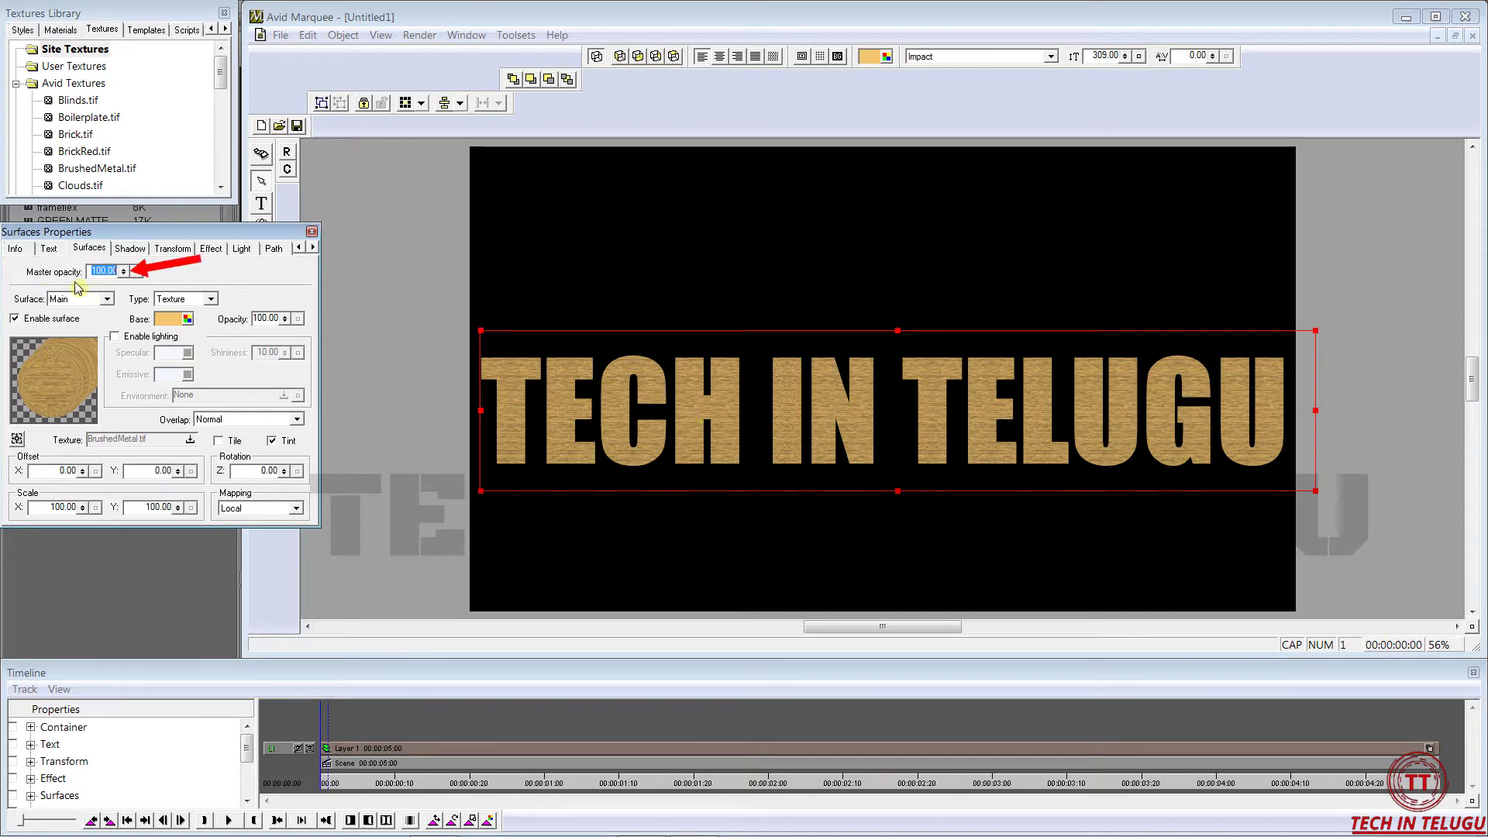
left_click(120, 269)
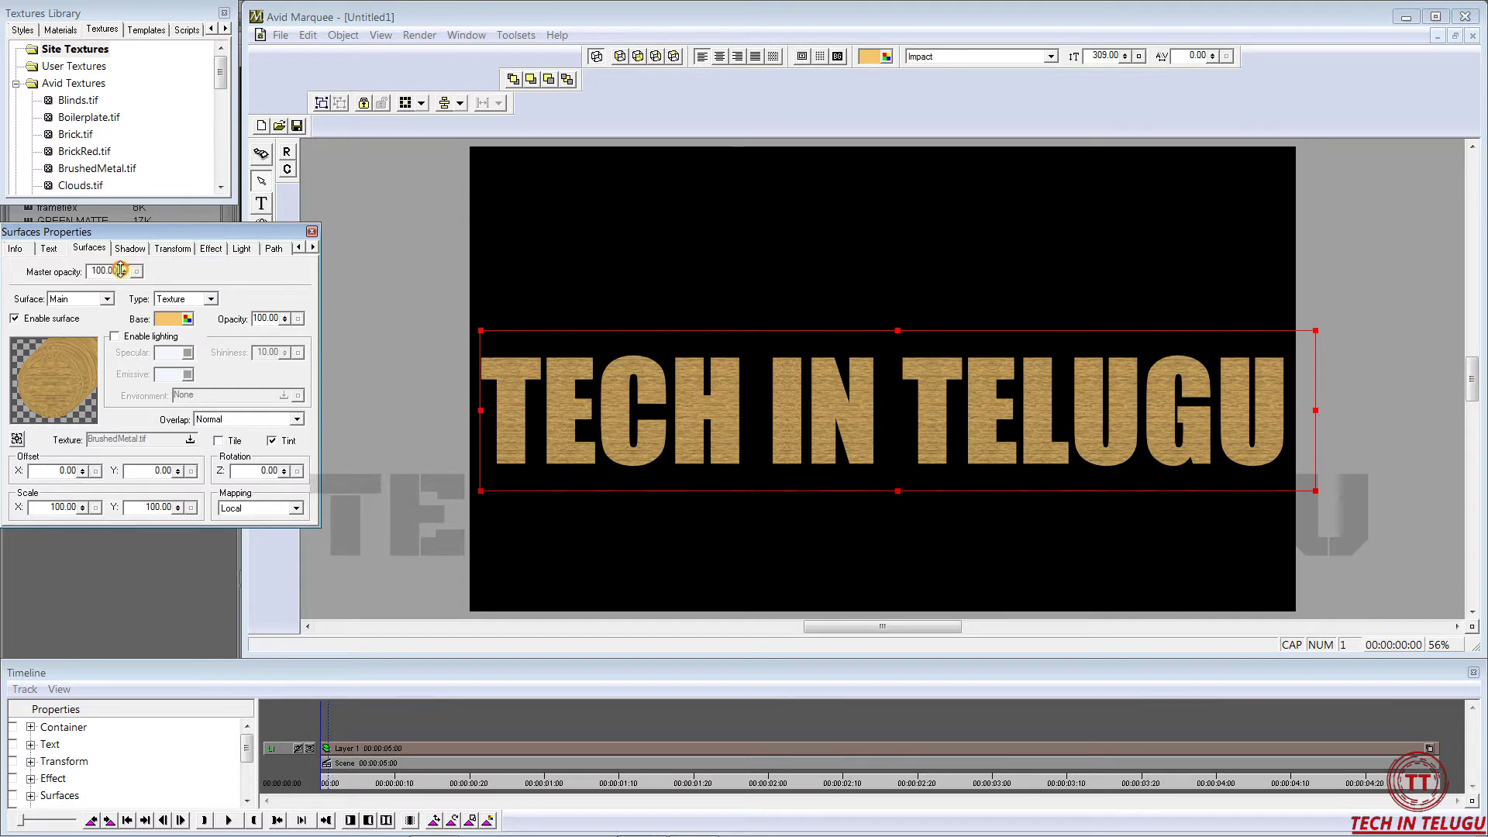
mouse_move(121, 270)
left_mouse_down()
mouse_move(141, 453)
mouse_move(151, 251)
left_mouse_up()
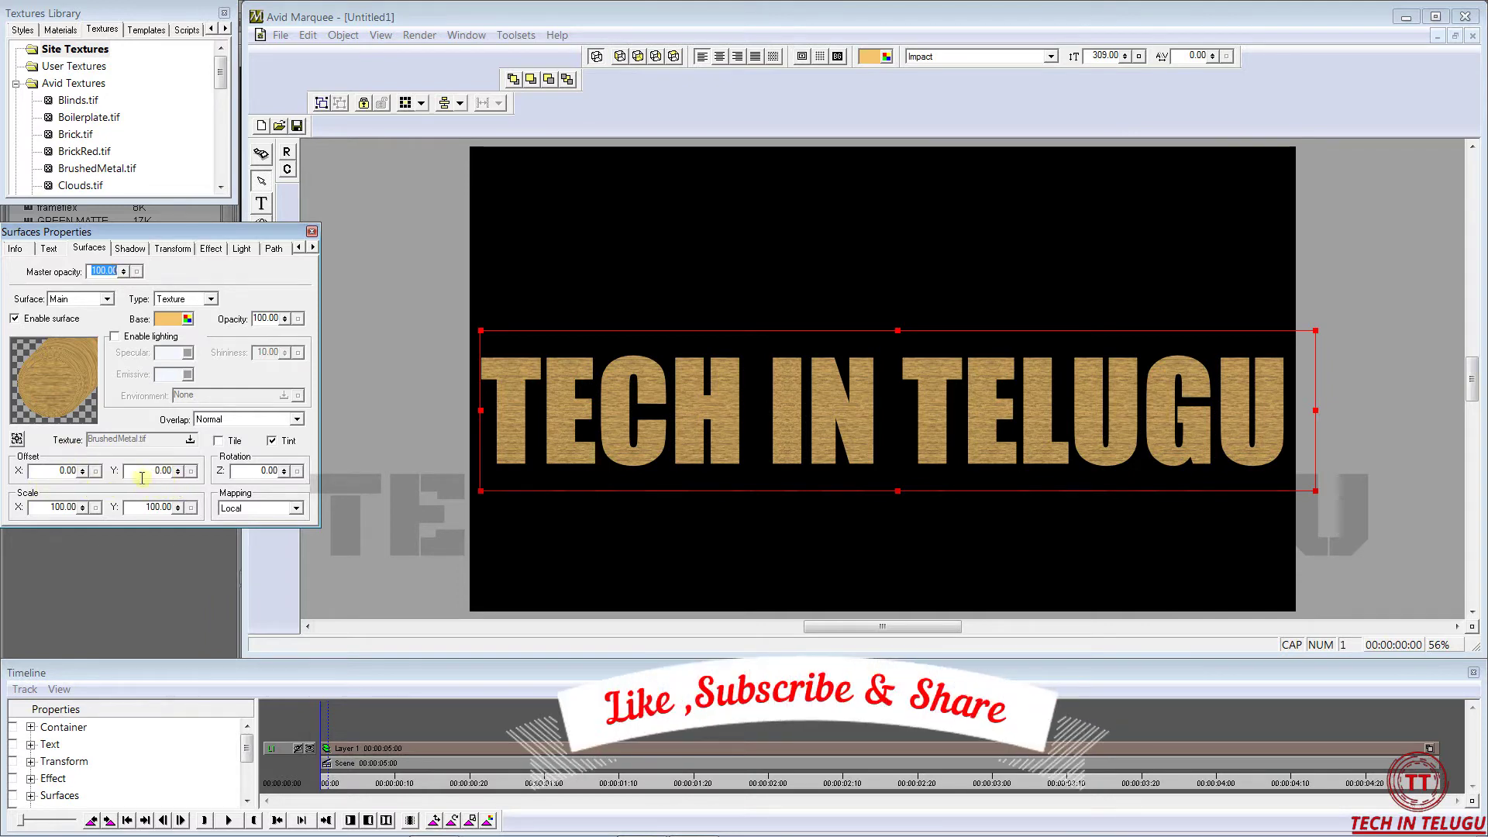
Step: Shift the texture's horizontal offset to preview, then reset Offset X to zero
left_click(83, 471)
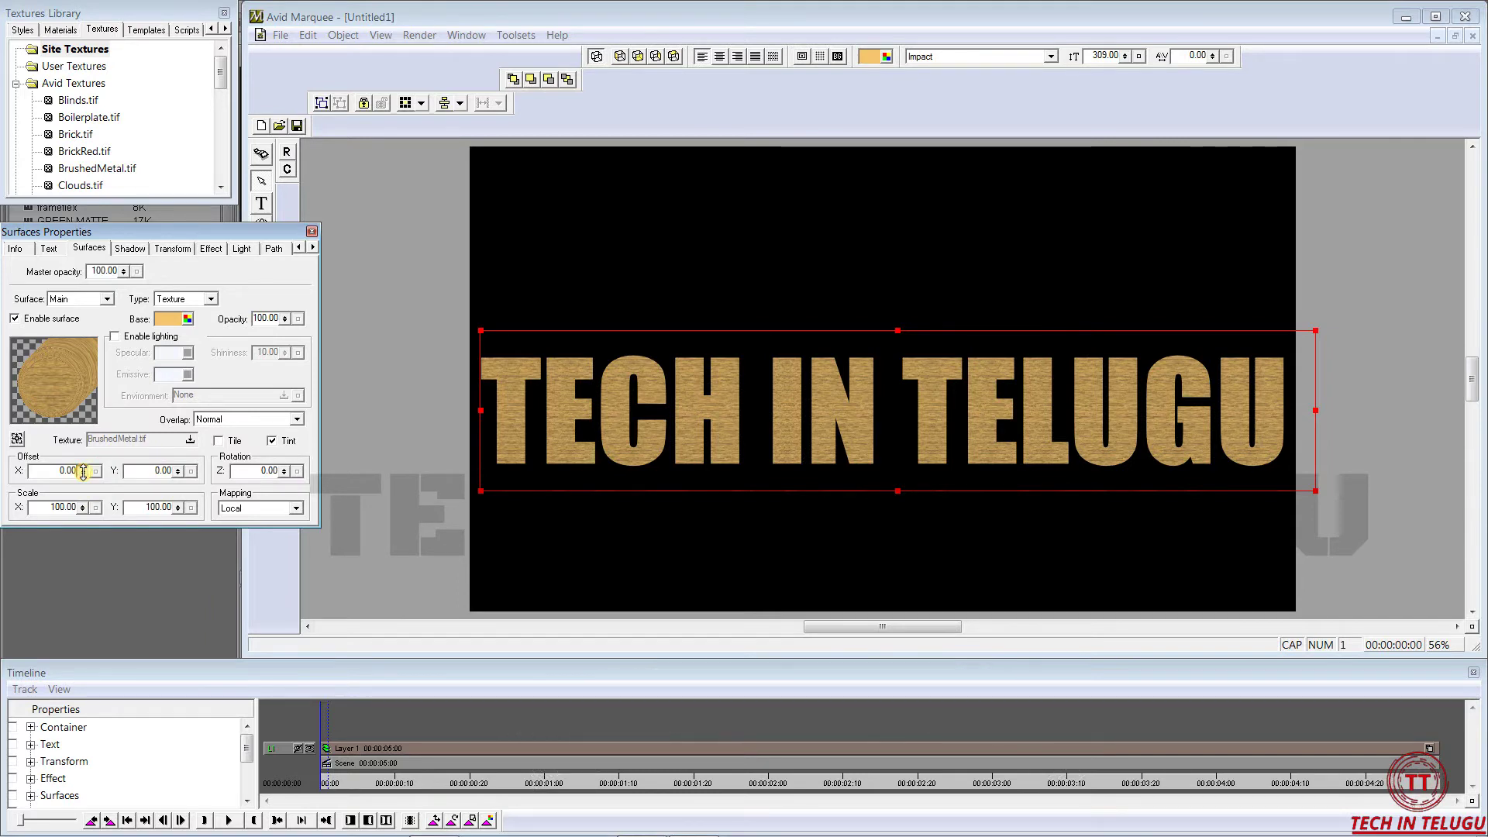
mouse_move(83, 472)
left_mouse_down()
mouse_move(103, 400)
mouse_move(105, 548)
left_mouse_up()
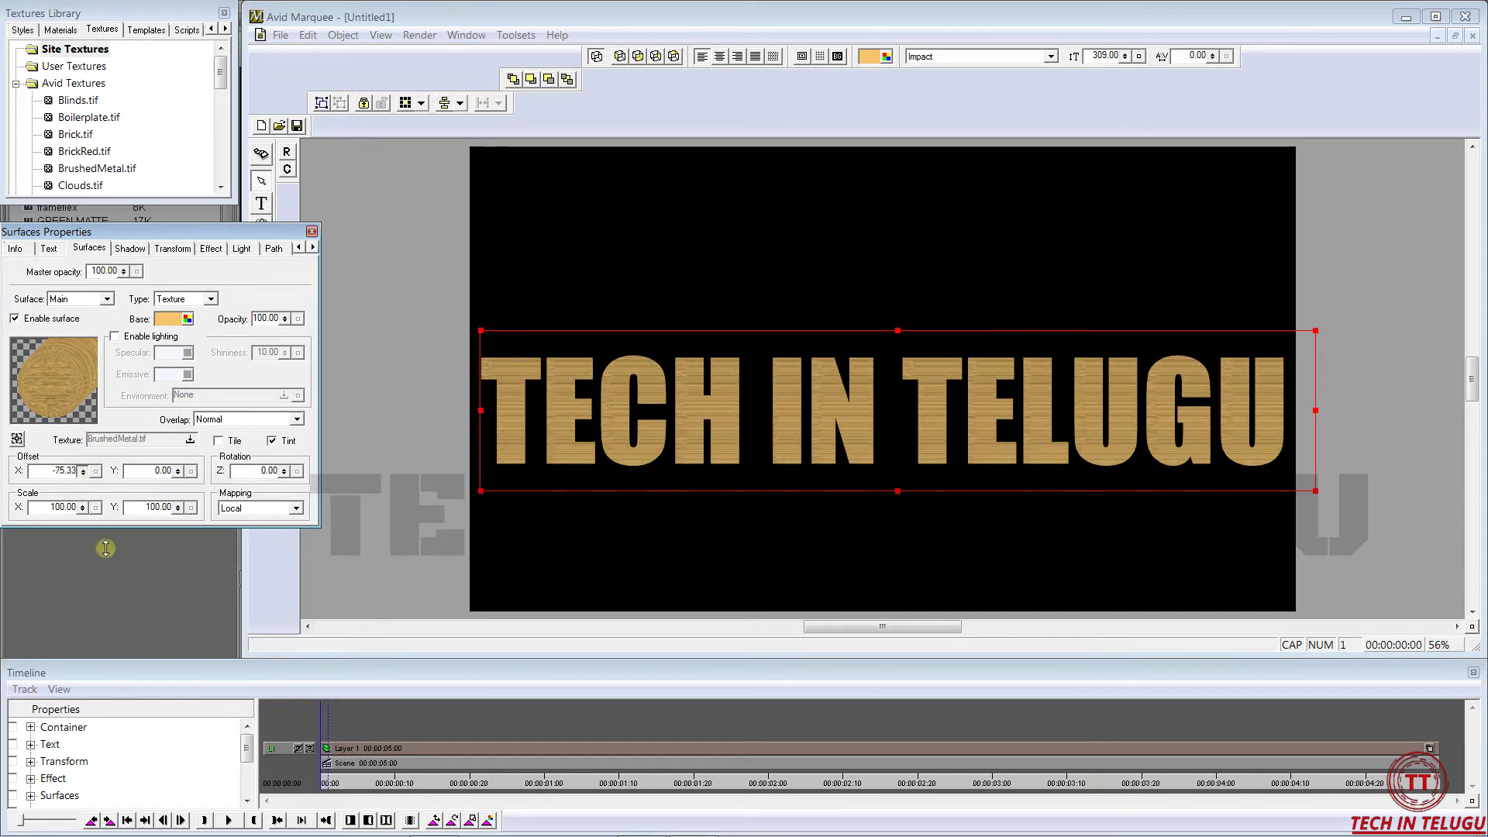
left_click_drag(105, 548, 112, 488)
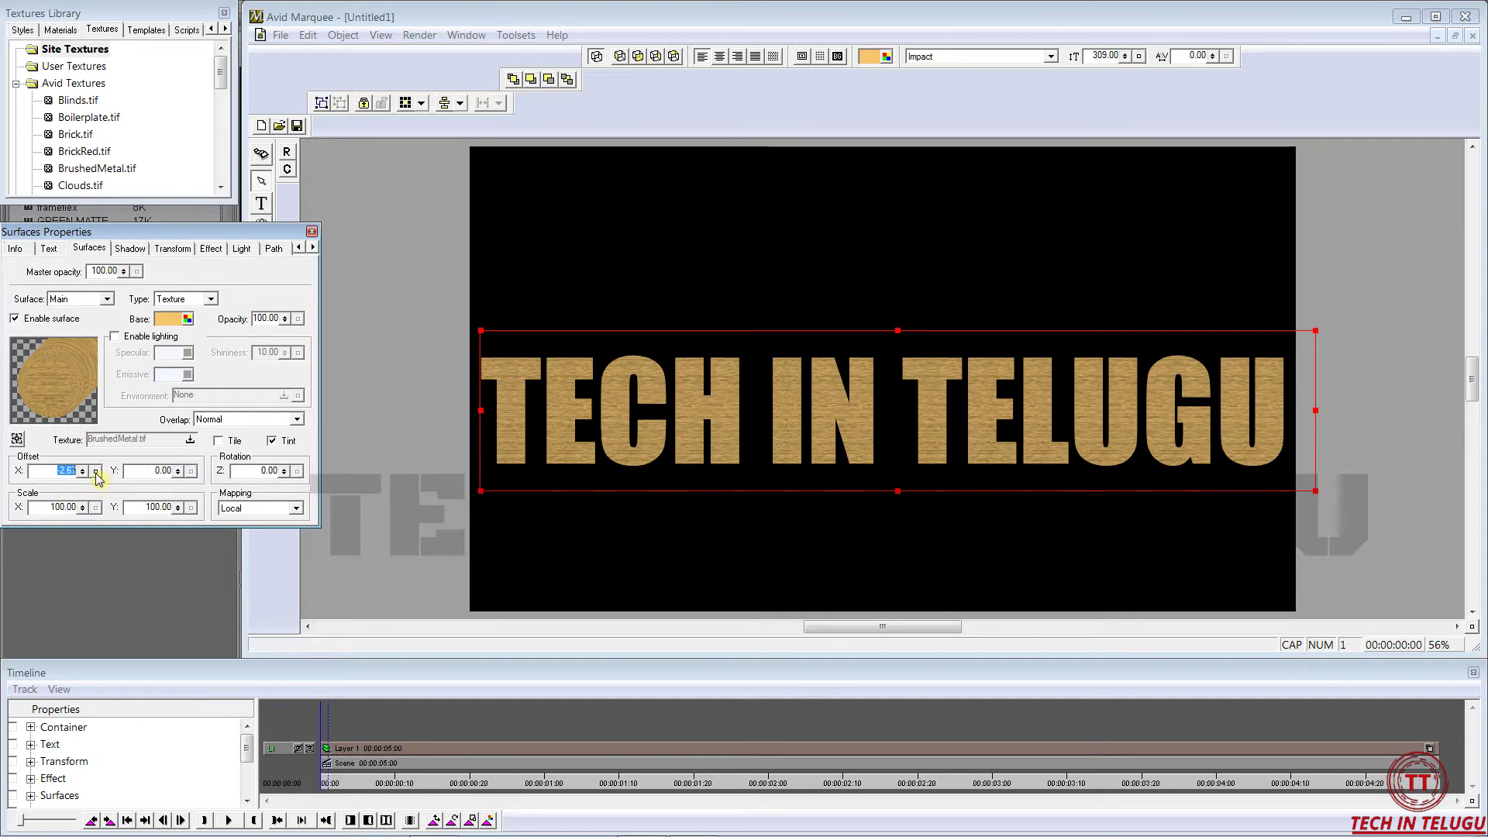
left_click(95, 470)
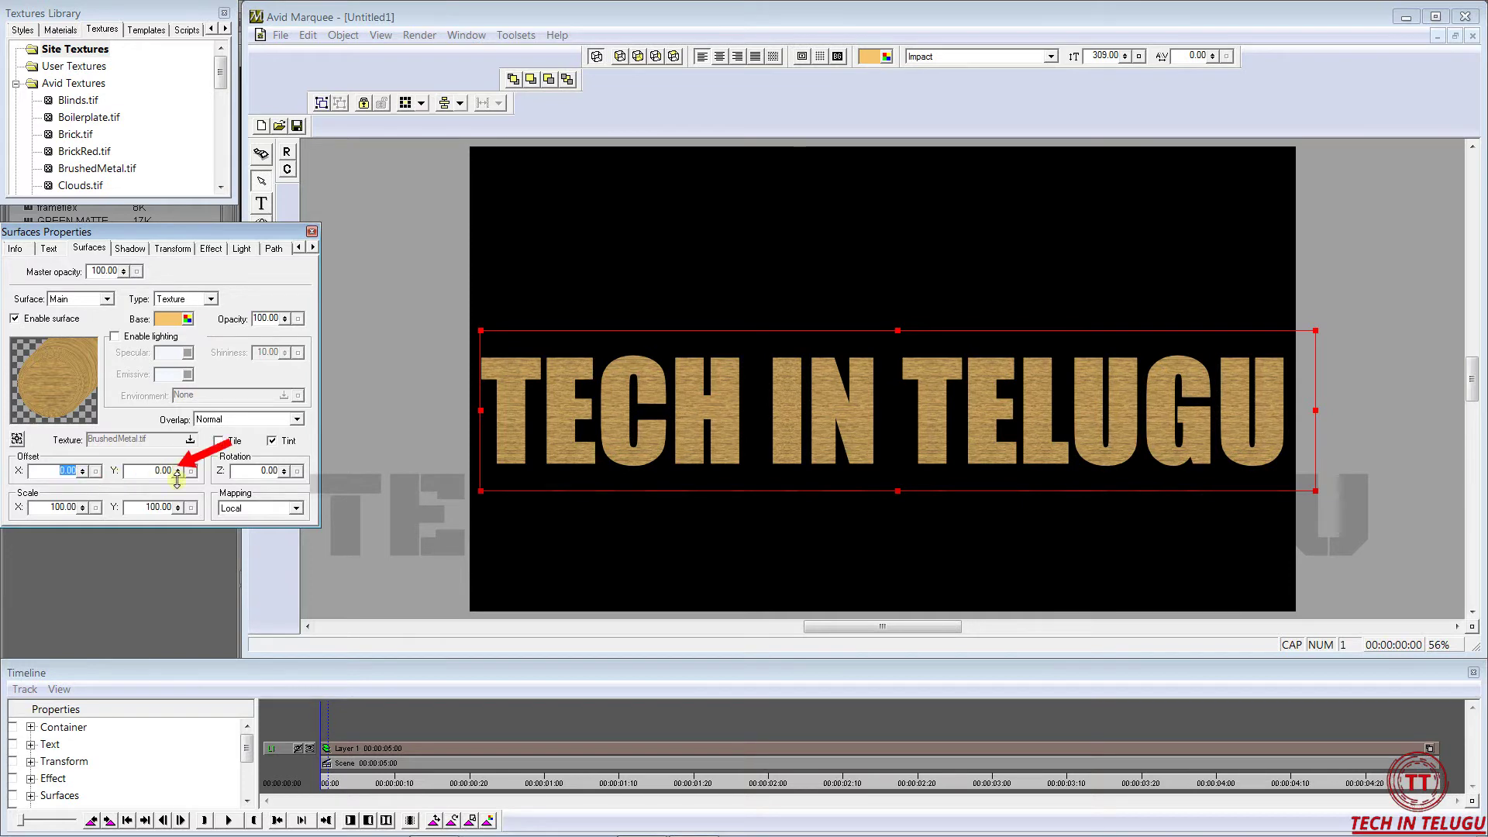
Step: Shift the texture's vertical offset both ways, then reset Offset Y to 0.00
left_click(179, 471)
mouse_move(179, 470)
left_mouse_down()
mouse_move(187, 517)
mouse_move(193, 465)
left_mouse_up()
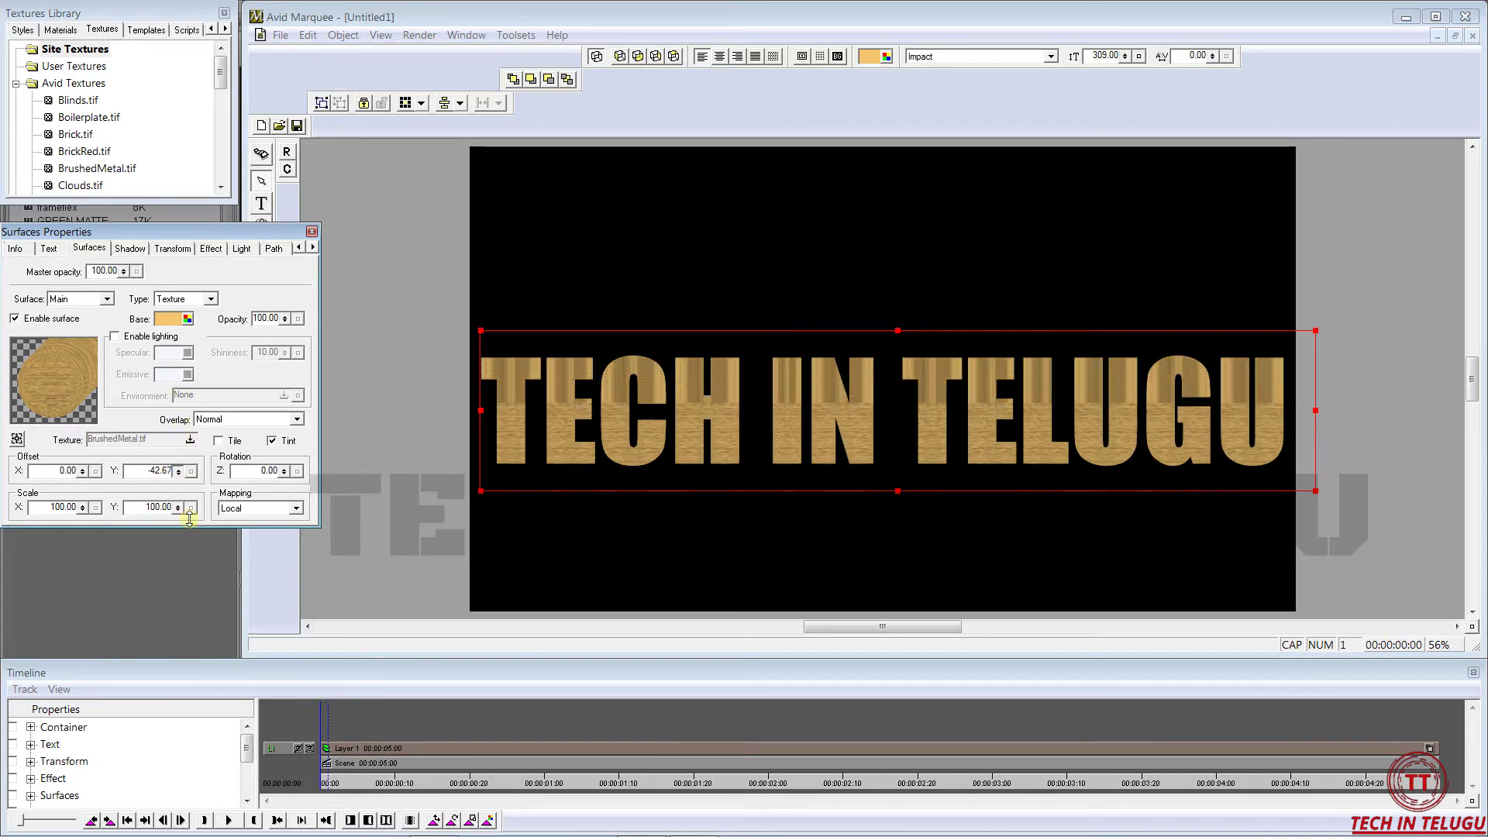
left_click_drag(194, 465, 188, 491)
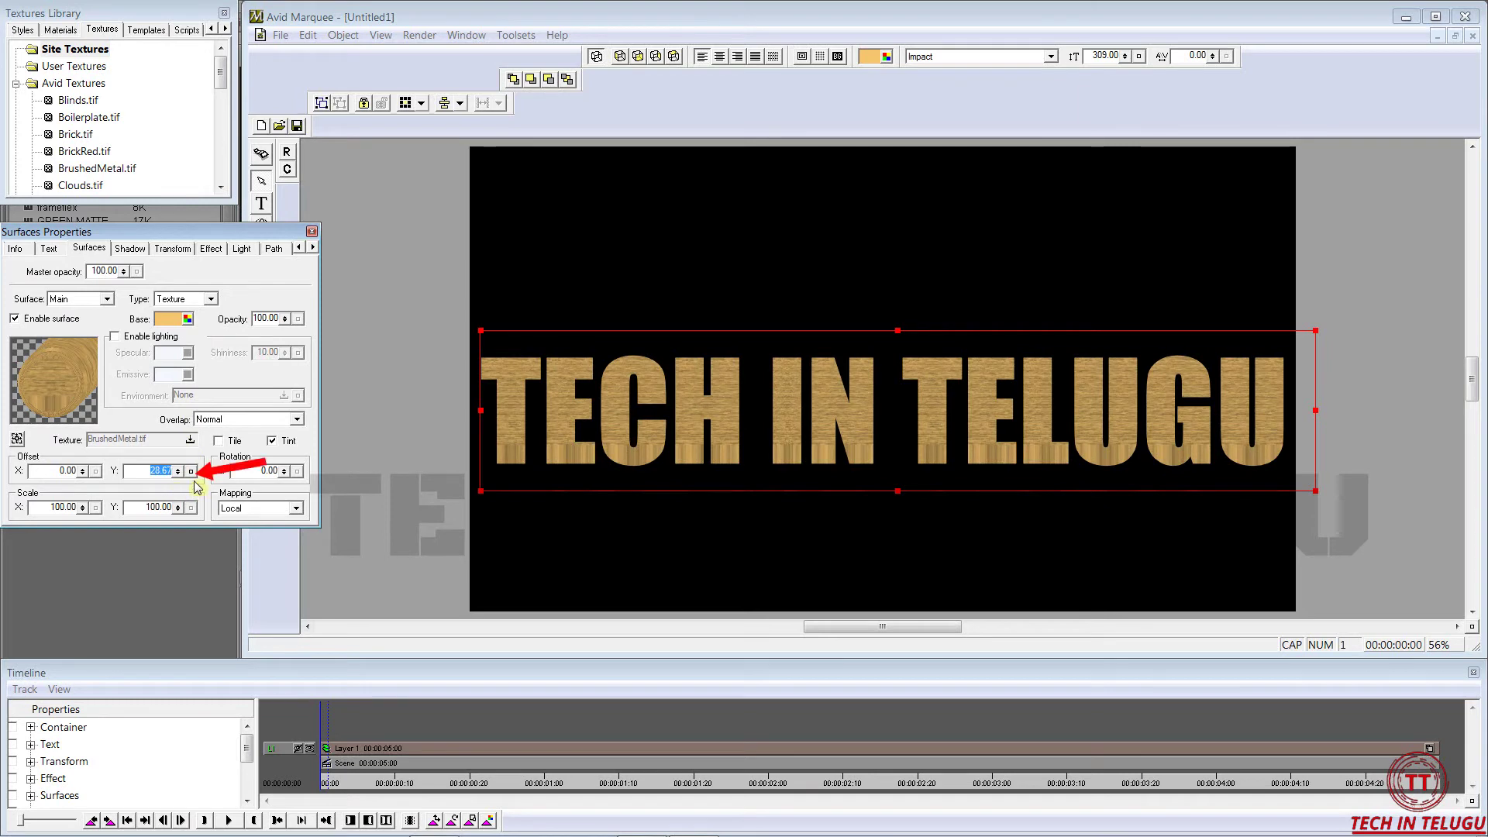
left_click(192, 472)
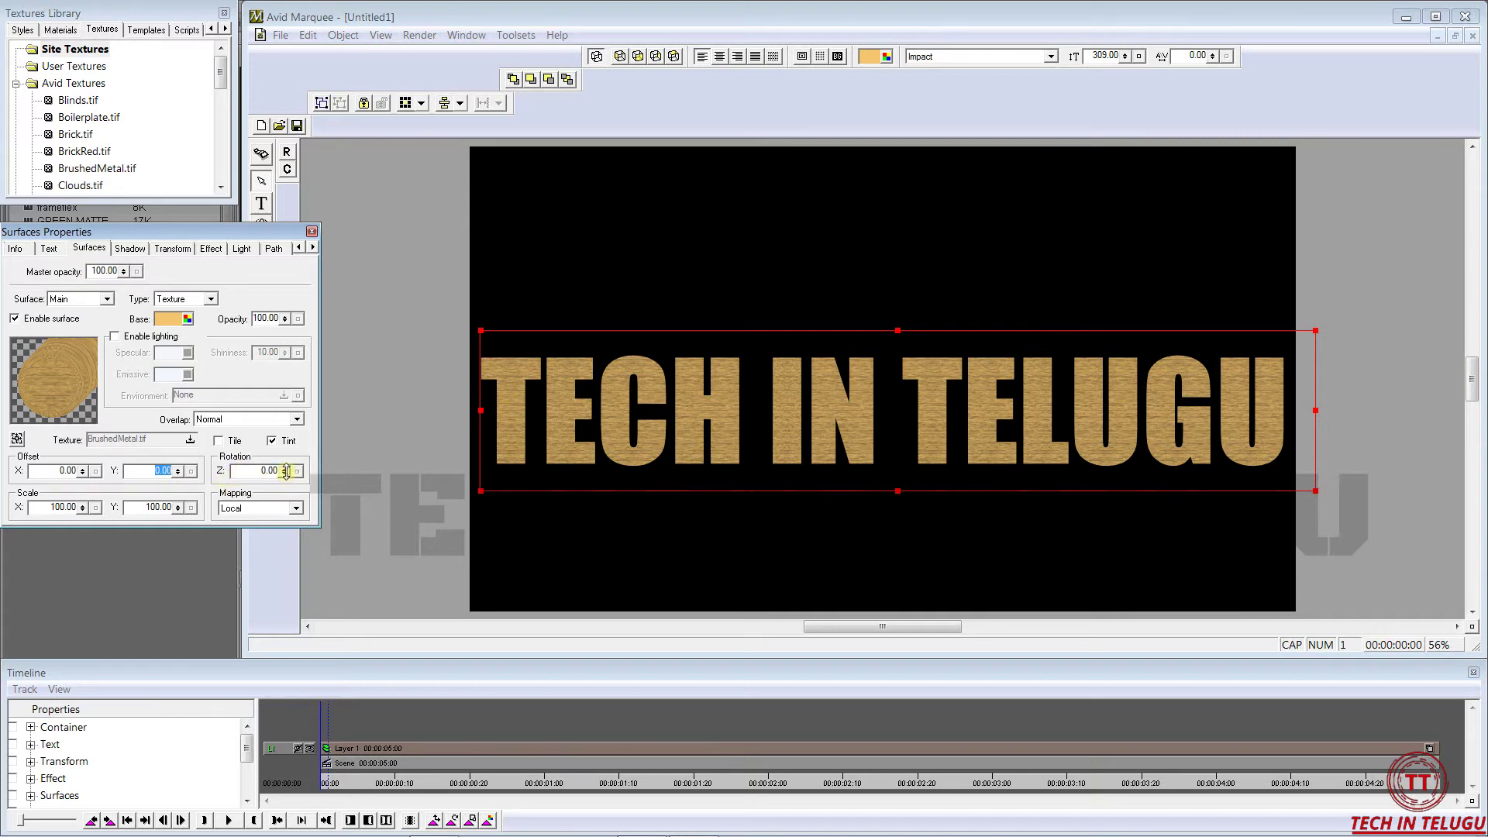
left_click(286, 470)
mouse_move(285, 471)
left_mouse_down()
mouse_move(286, 397)
mouse_move(307, 477)
left_mouse_up()
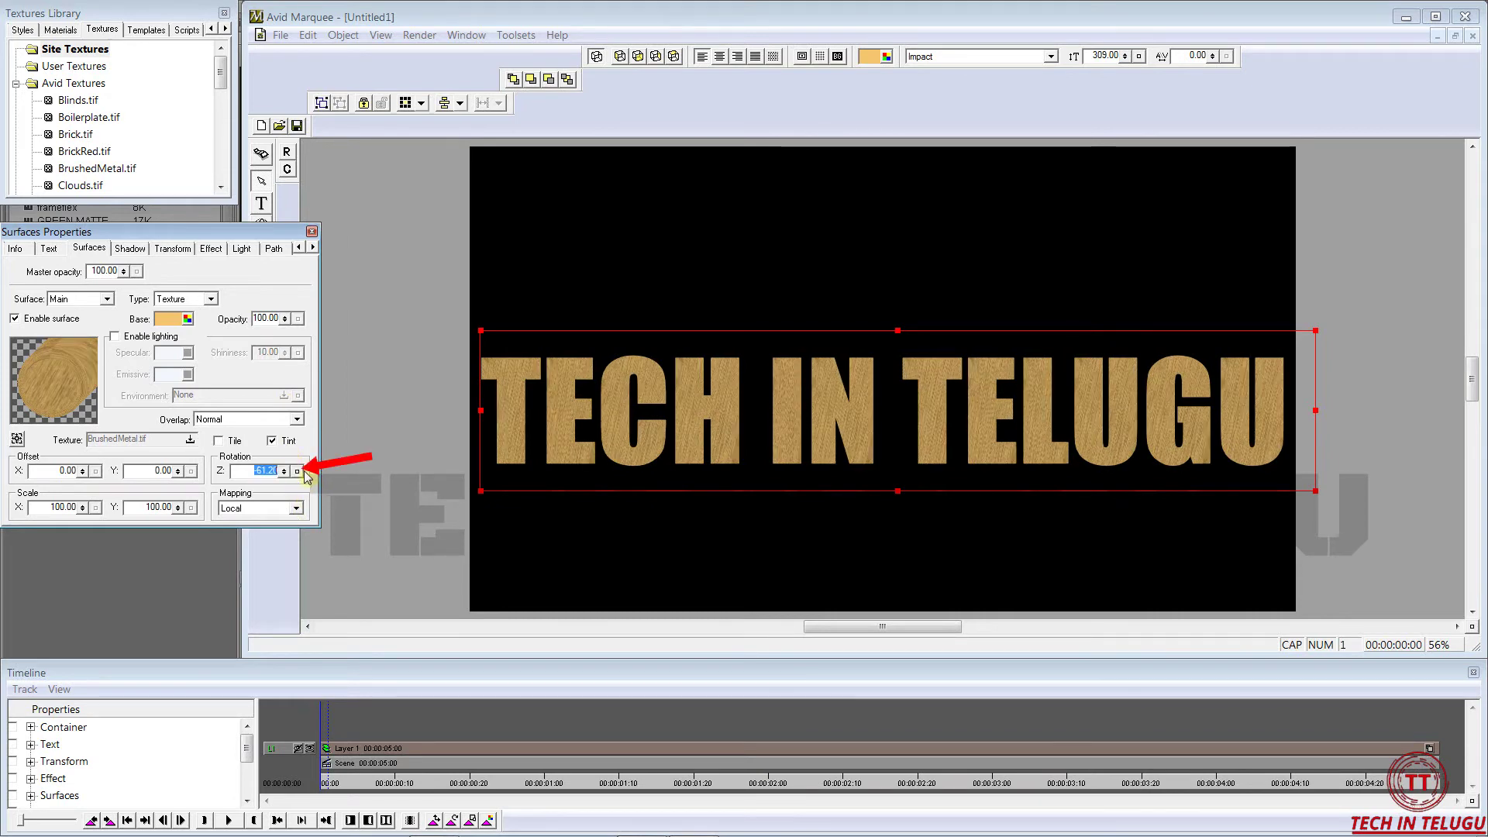
left_click(297, 471)
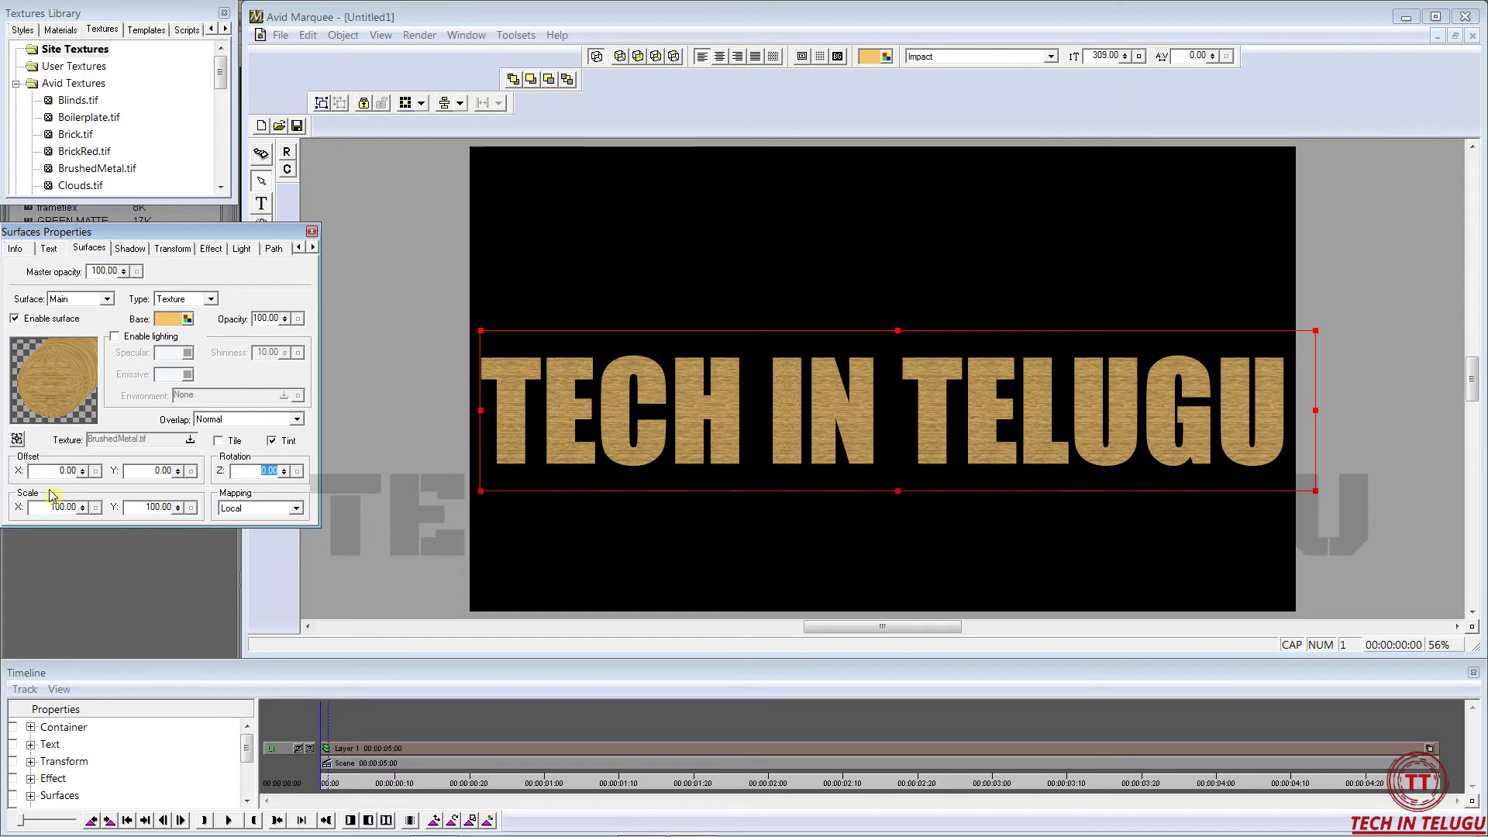
left_click(82, 509)
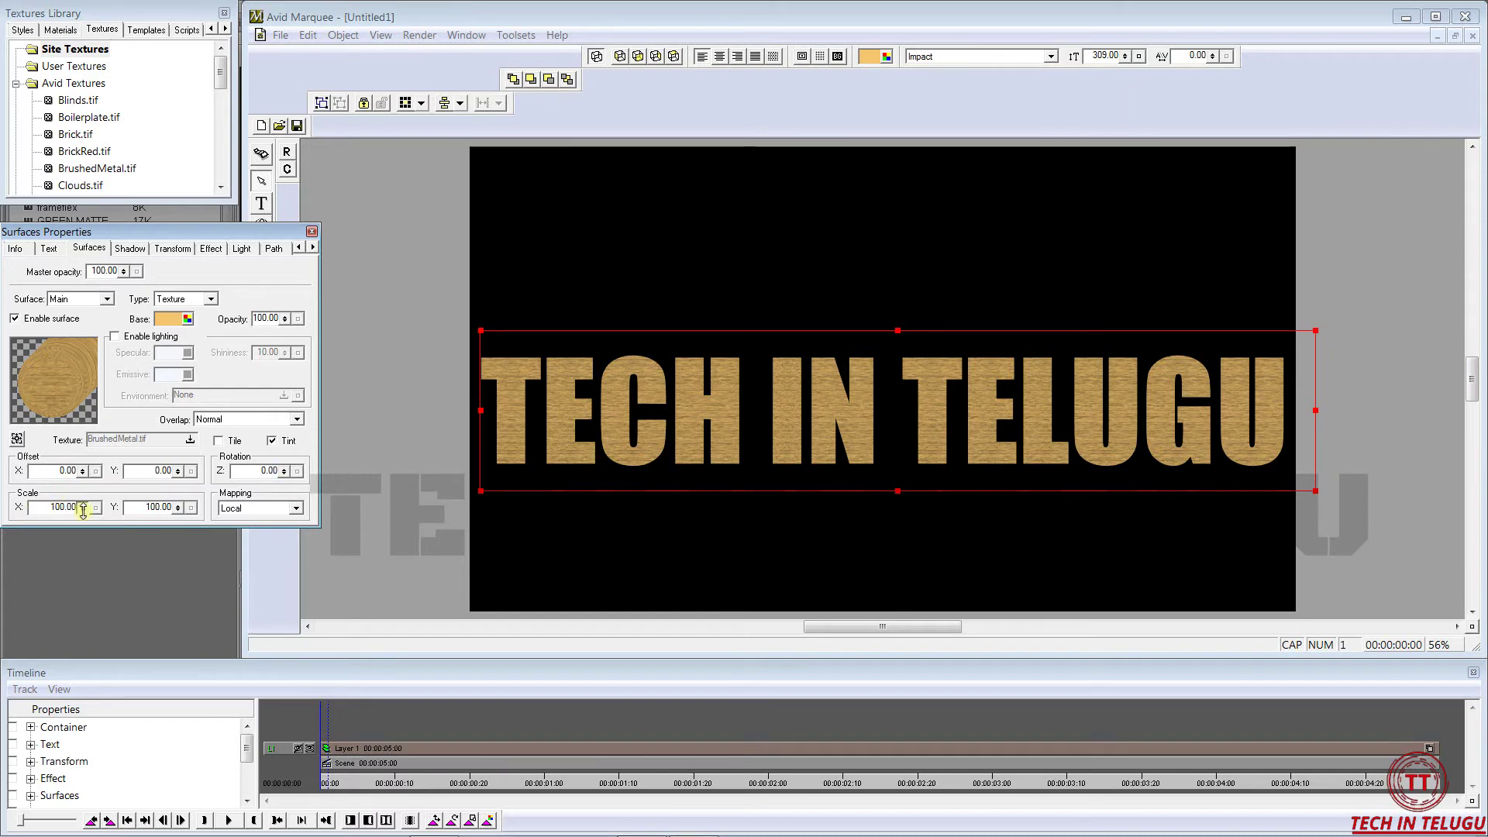
mouse_move(82, 509)
left_mouse_down()
mouse_move(96, 397)
mouse_move(87, 608)
left_mouse_up()
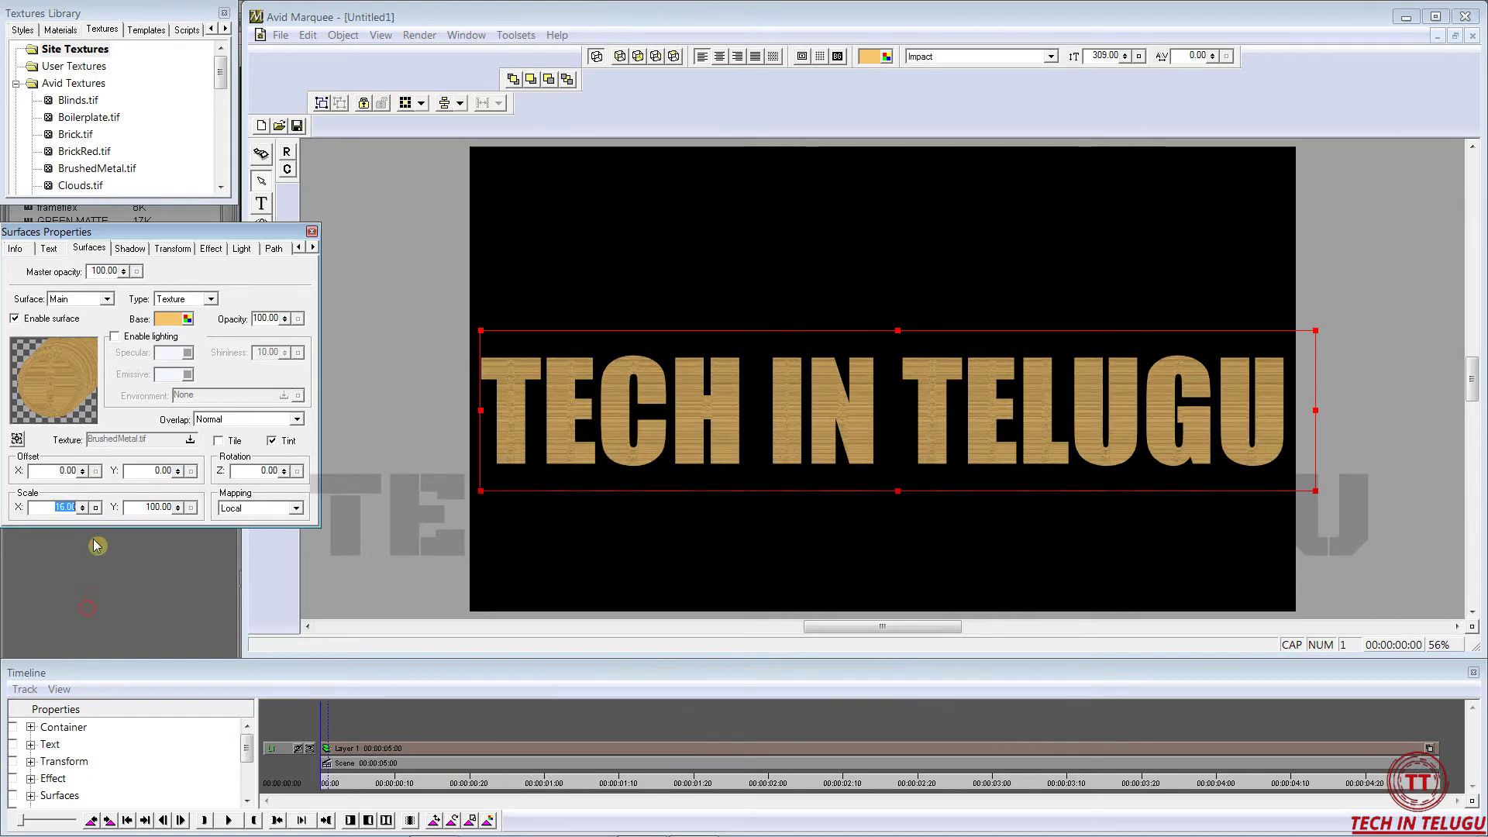
left_click(96, 508)
type("100")
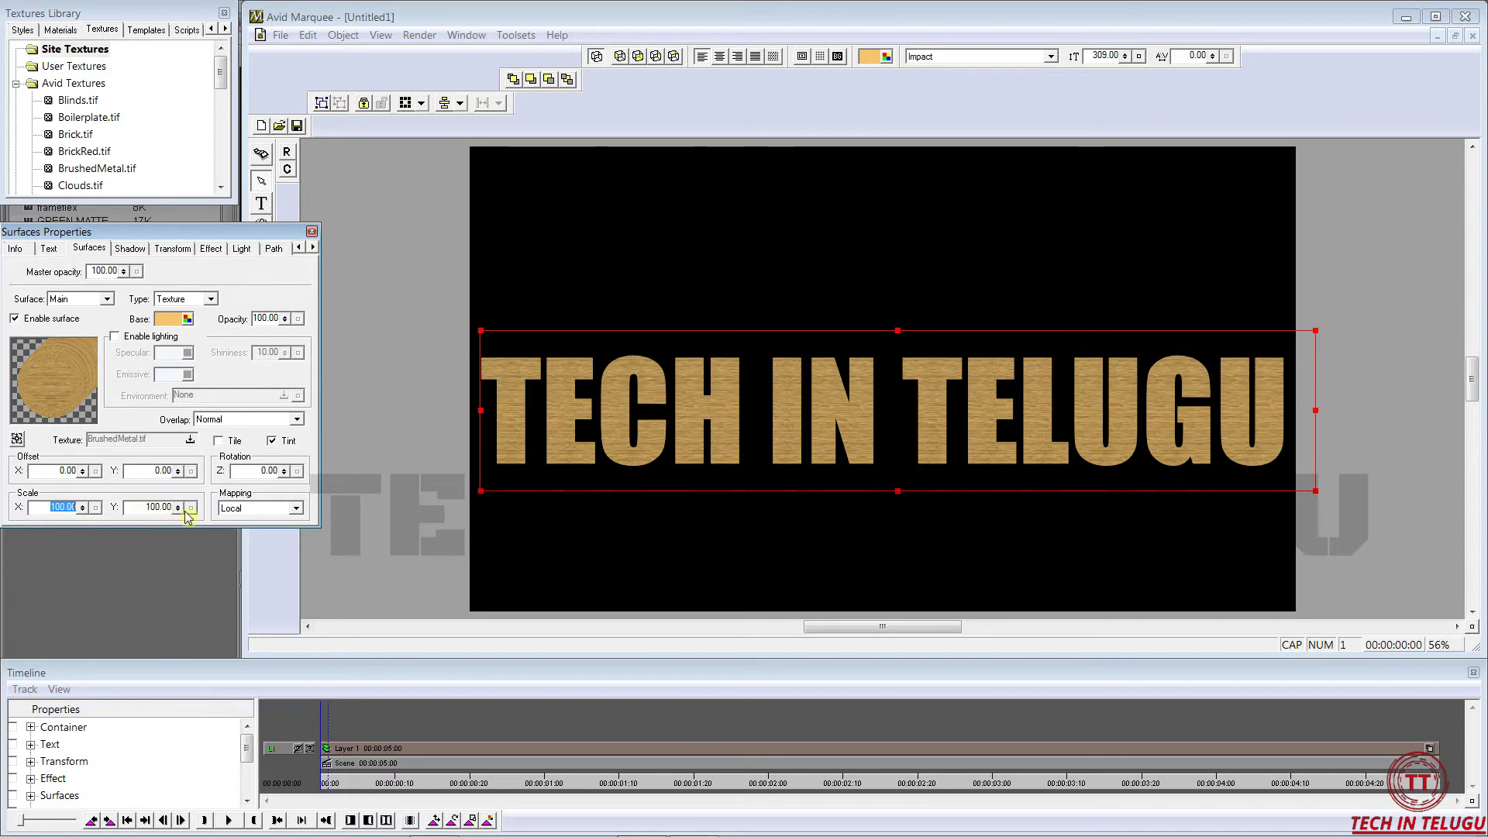
left_click(179, 507)
left_click_drag(179, 509, 195, 408)
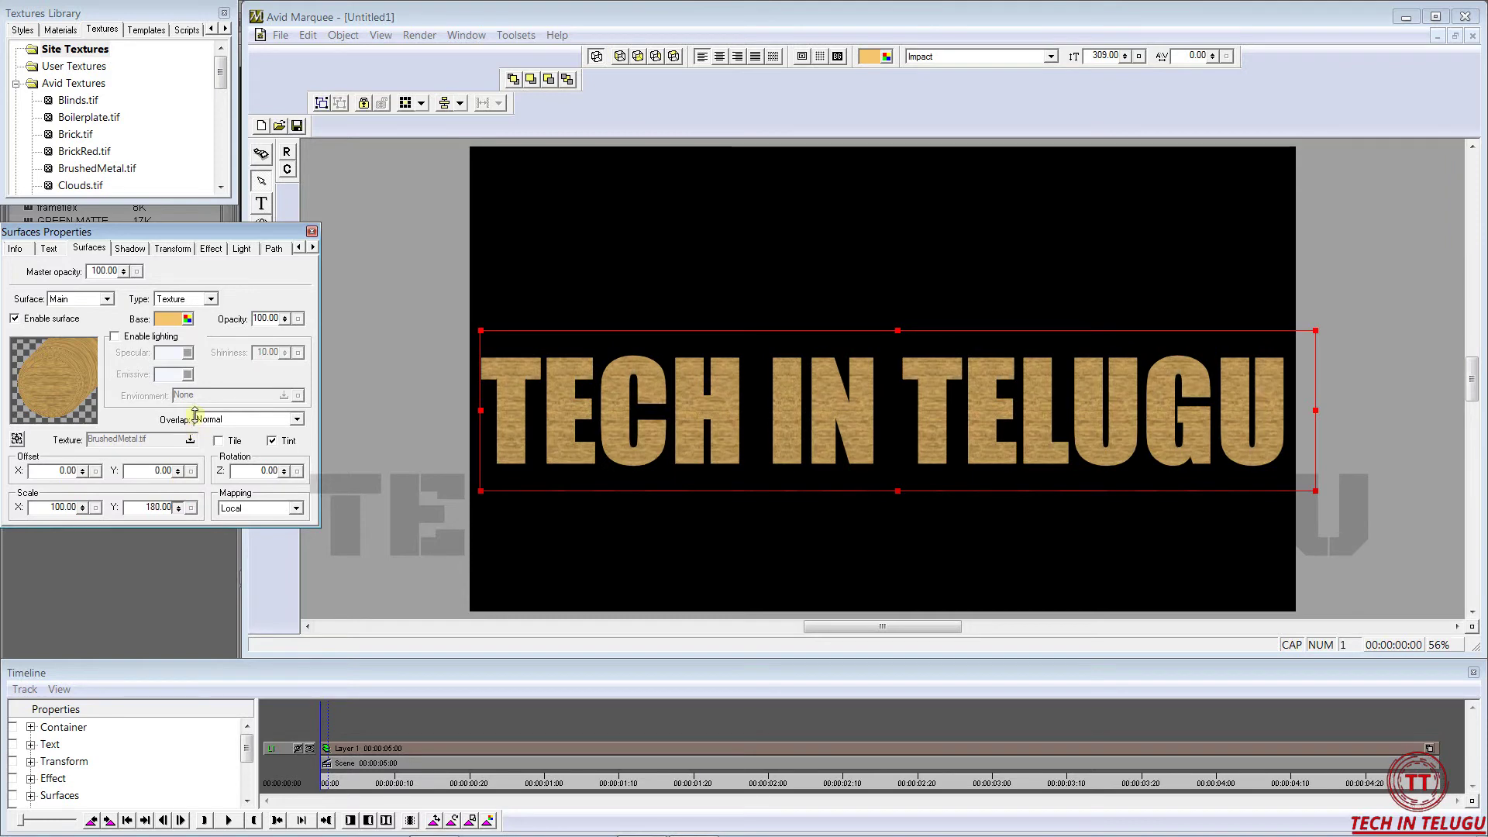
left_click_drag(195, 408, 200, 525)
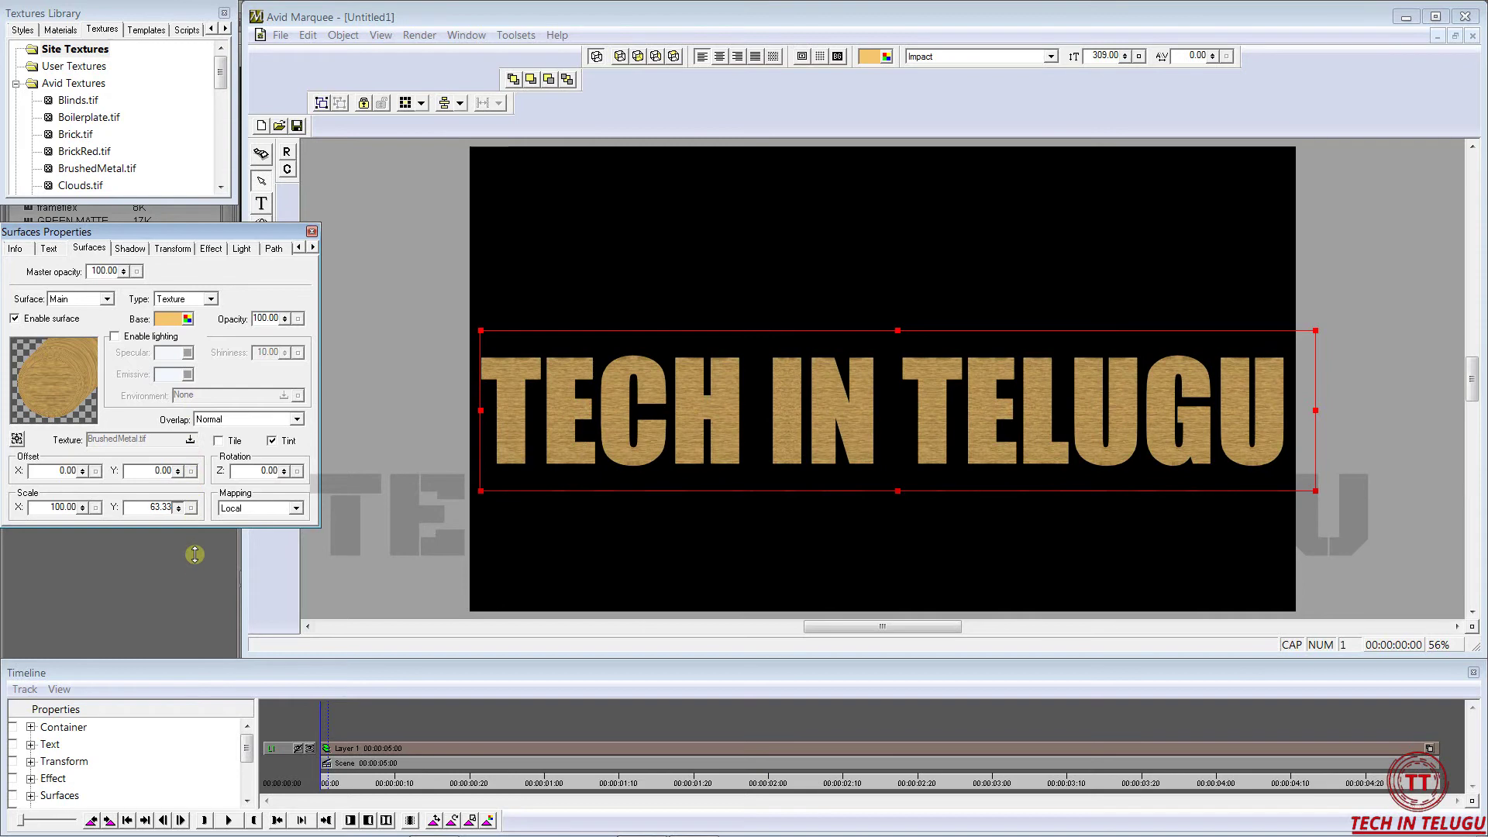
left_click(191, 508)
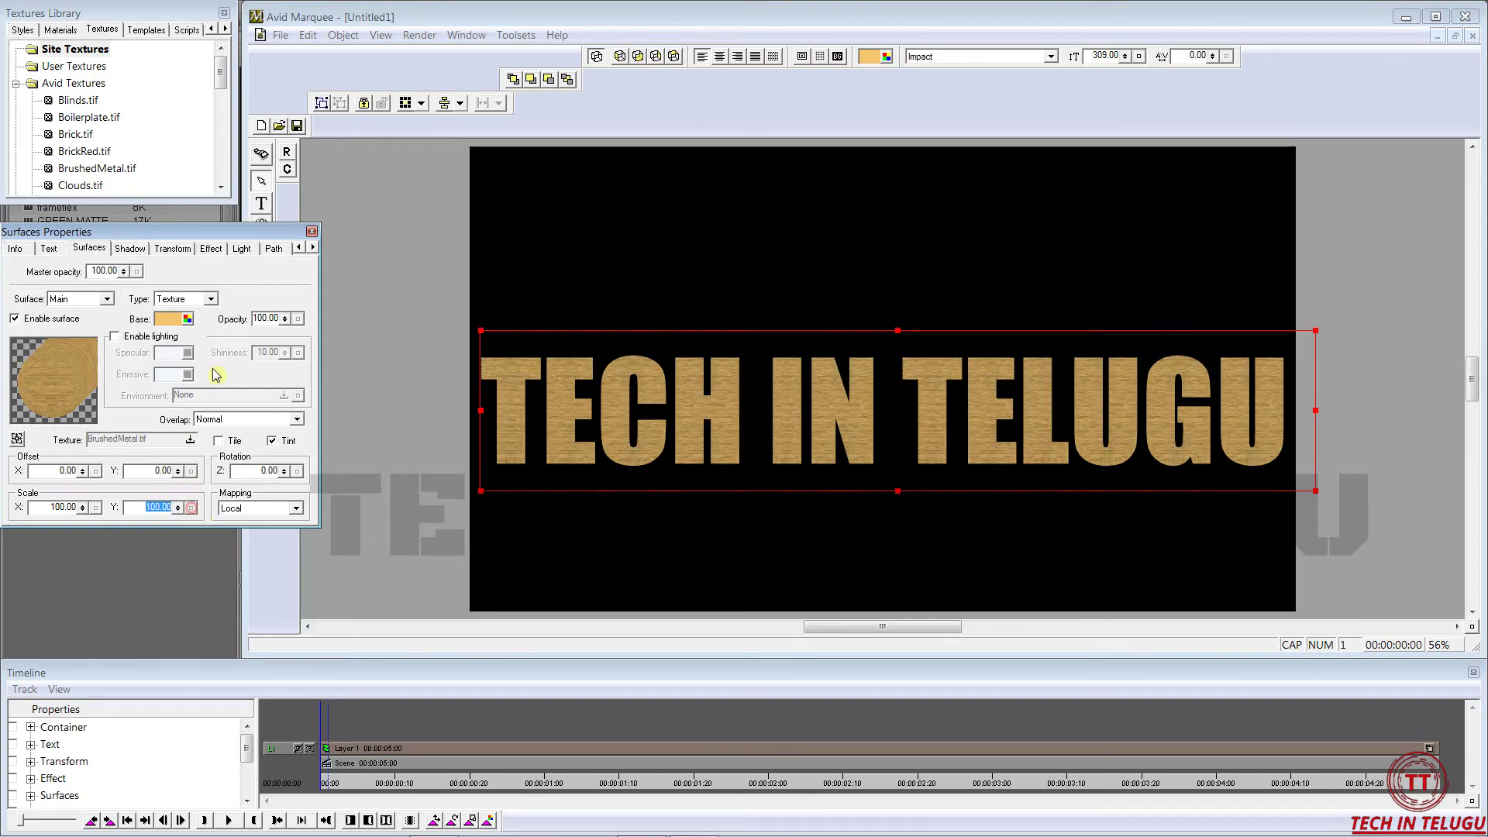
left_click(210, 248)
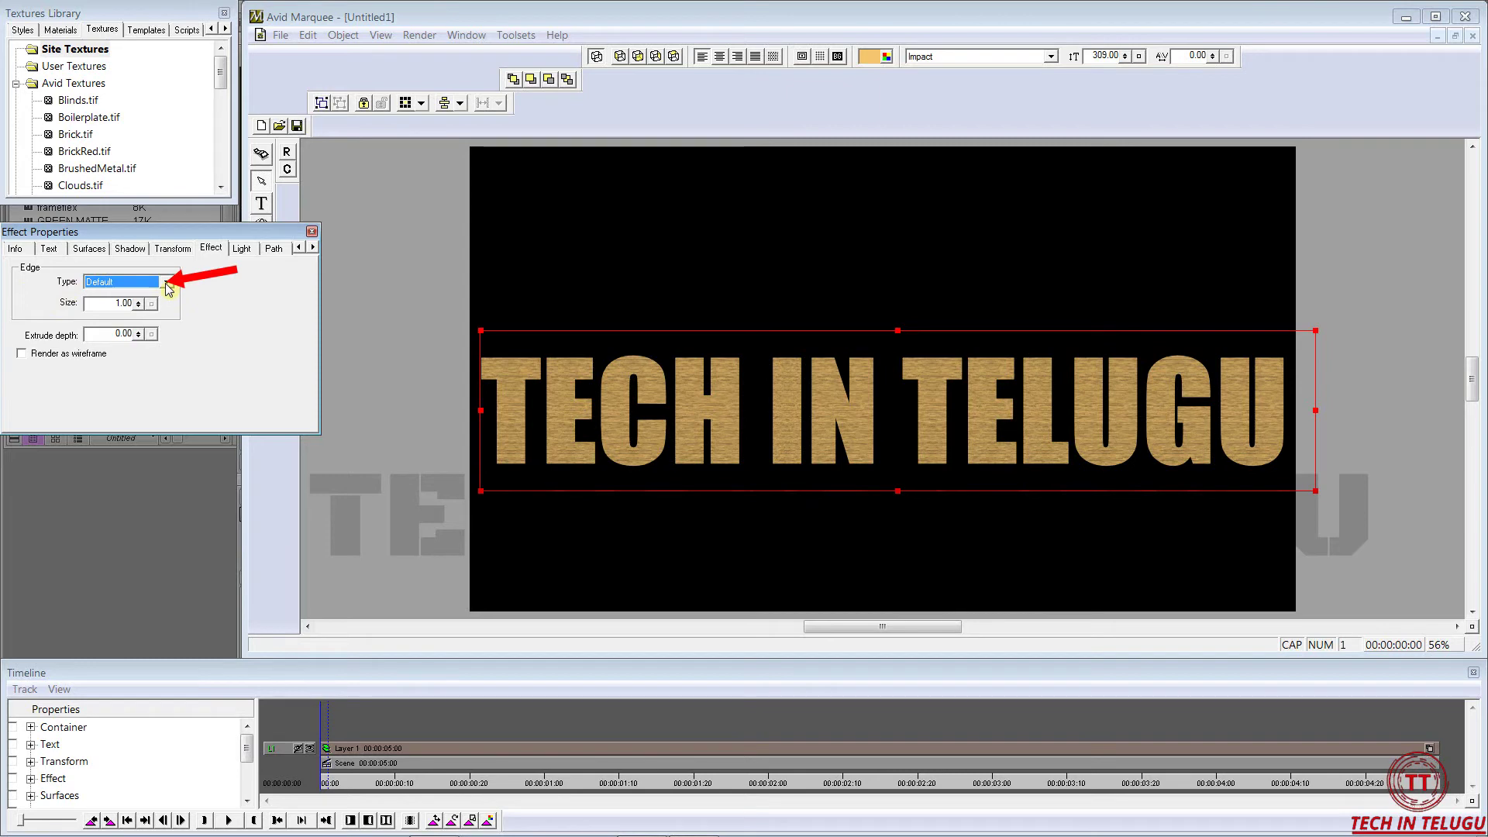
Step: Set the edge type to Chisel, try wider and narrower sizes, then reset size to 1.00
left_click(167, 284)
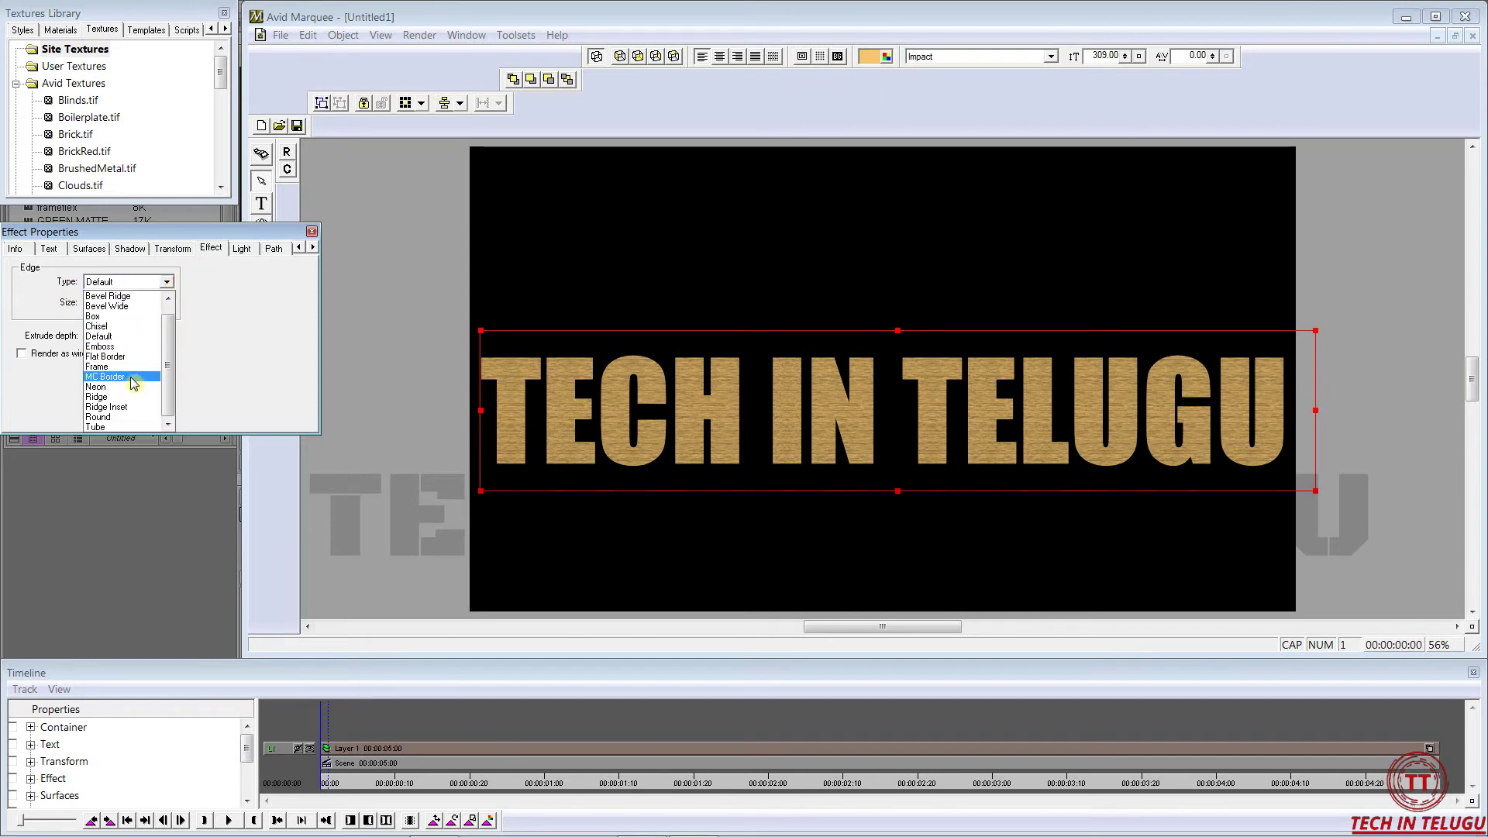
left_click(115, 327)
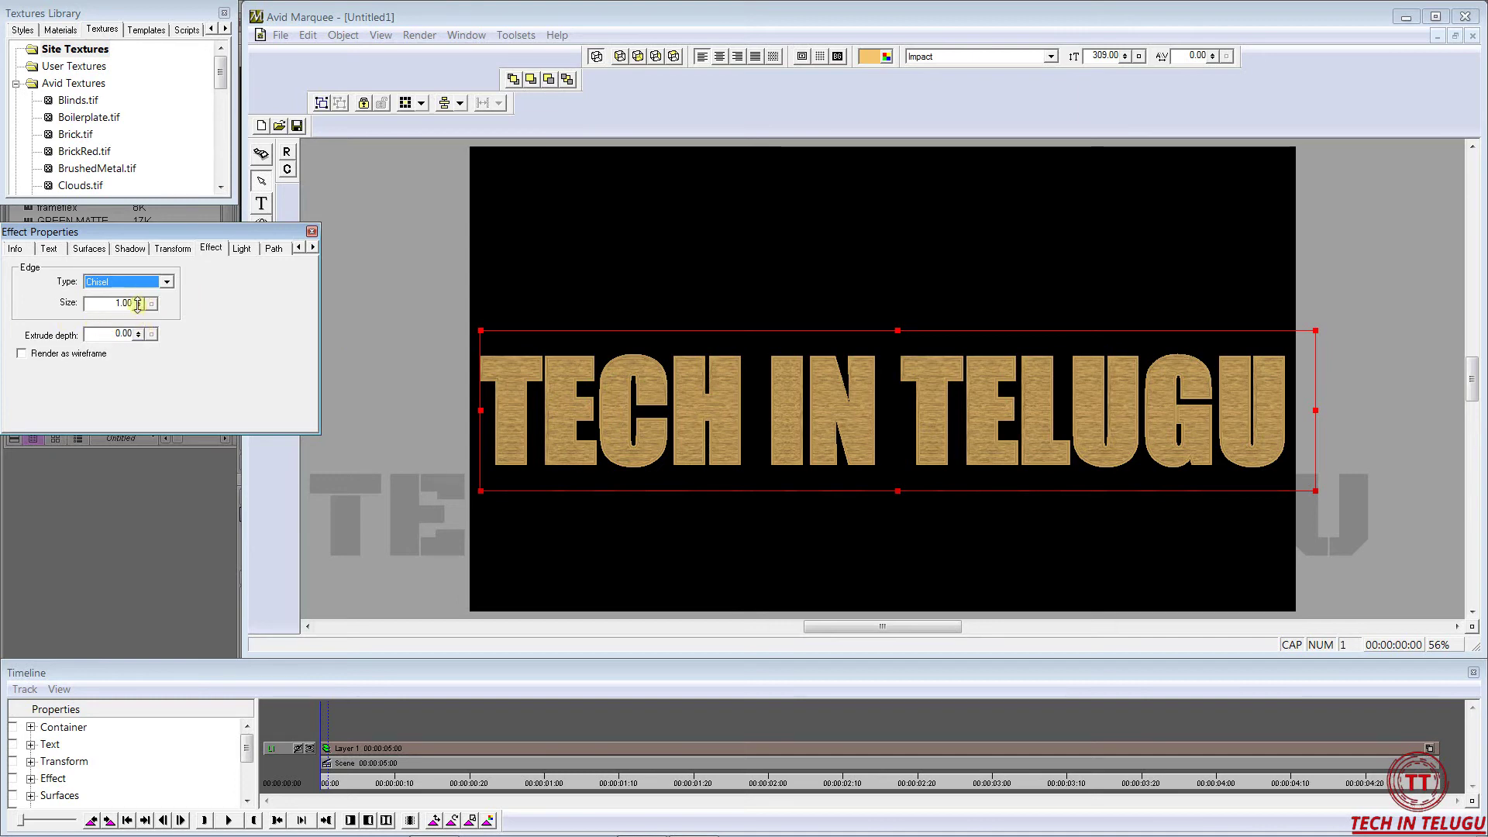
left_click(137, 304)
left_click_drag(137, 304, 141, 138)
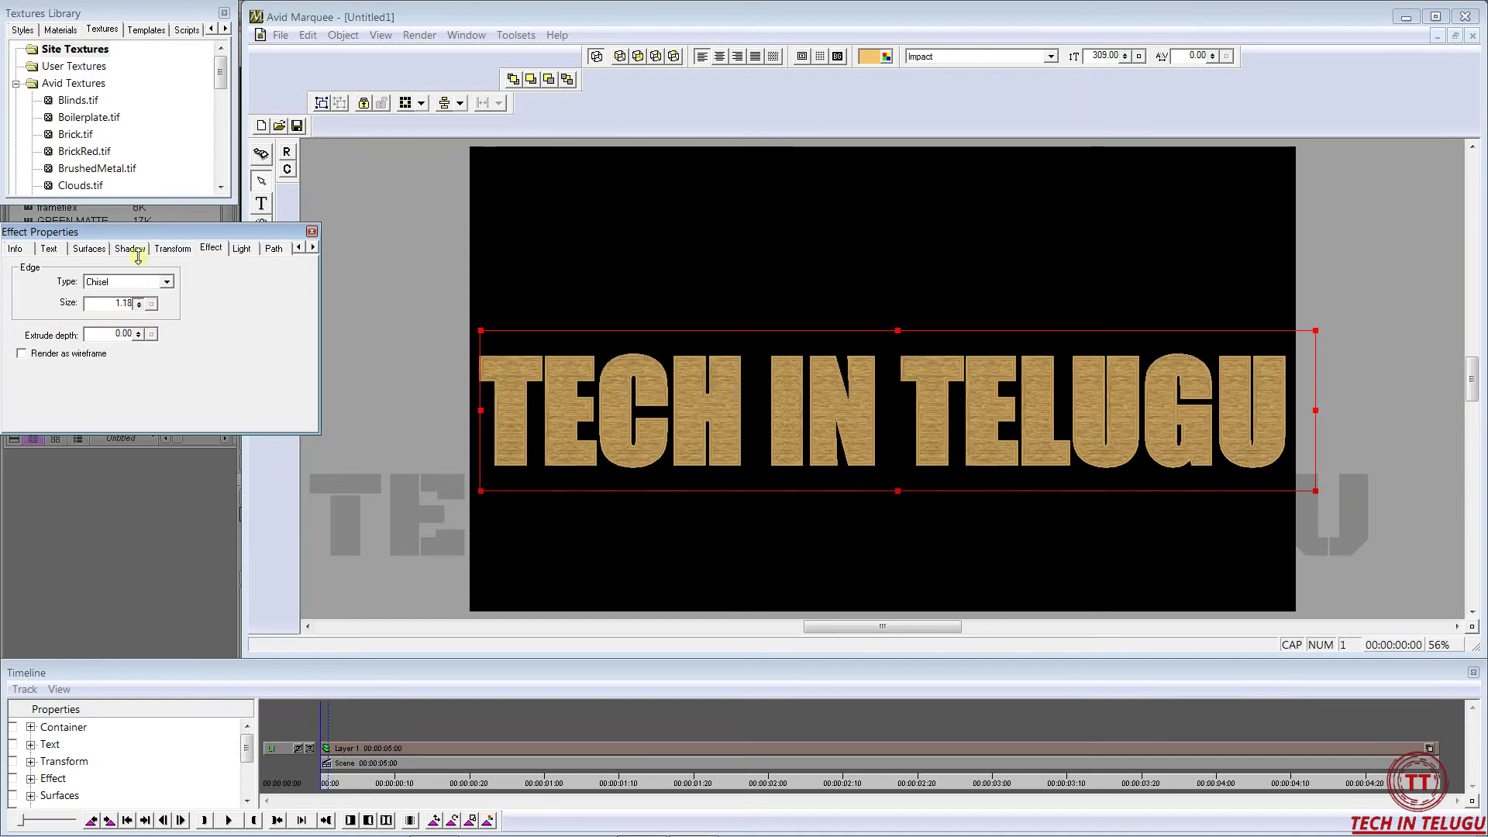
left_click_drag(141, 139, 134, 371)
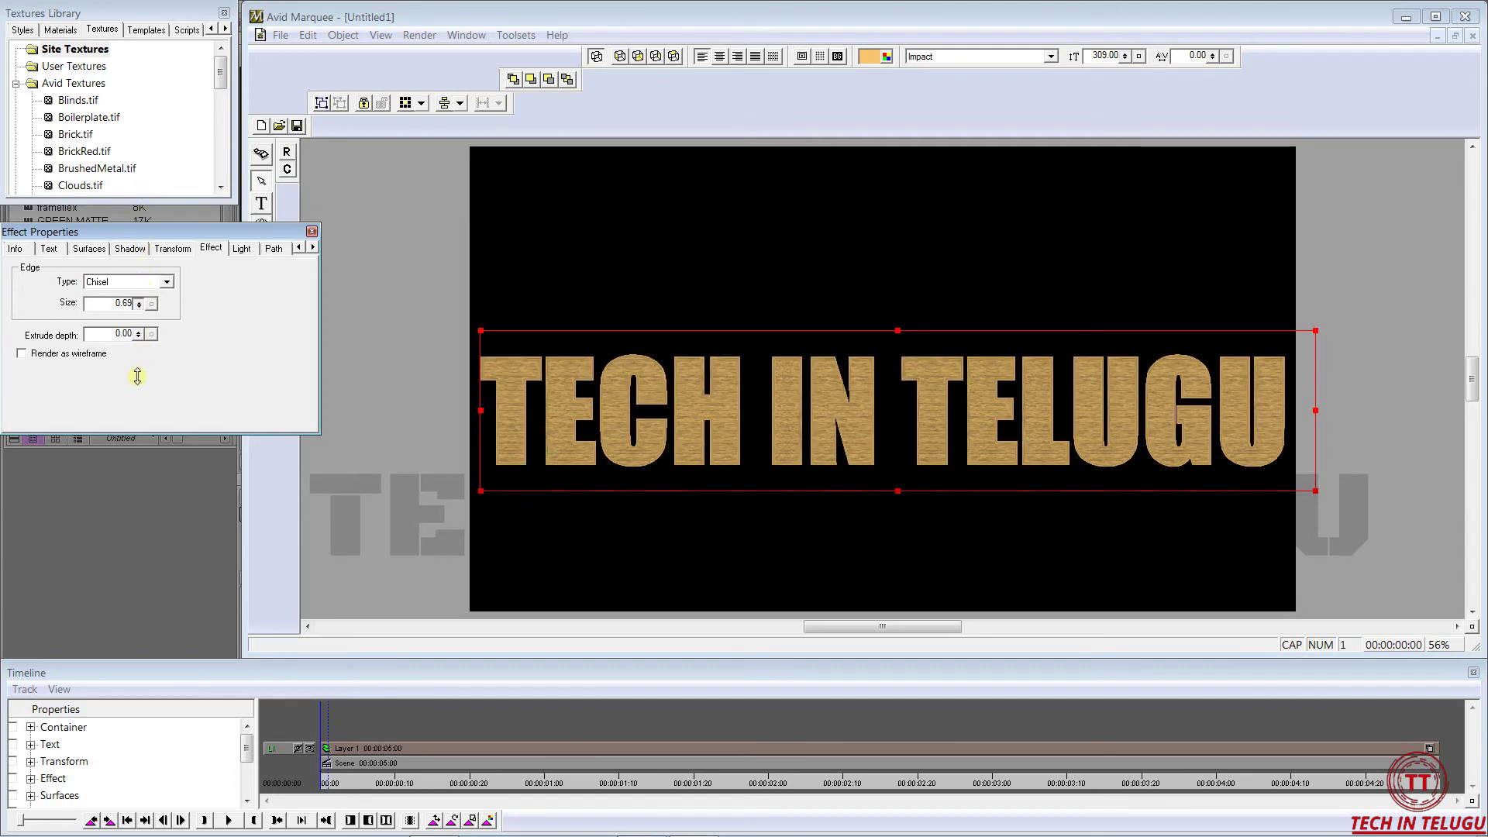
left_click(153, 304)
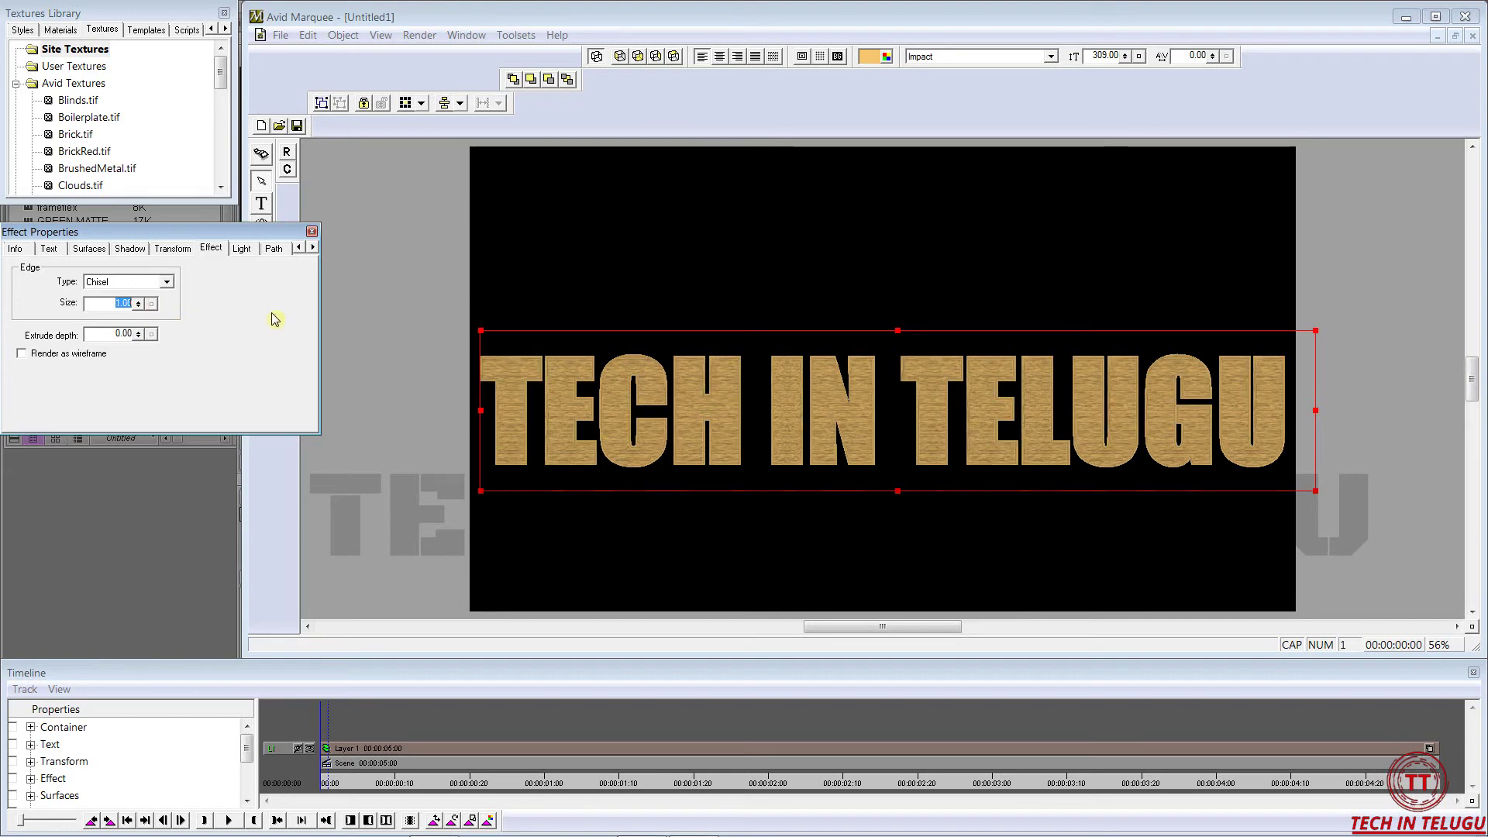
Step: Enable surface lighting on the Surfaces tab, toggling it off and back on to compare
left_click(90, 249)
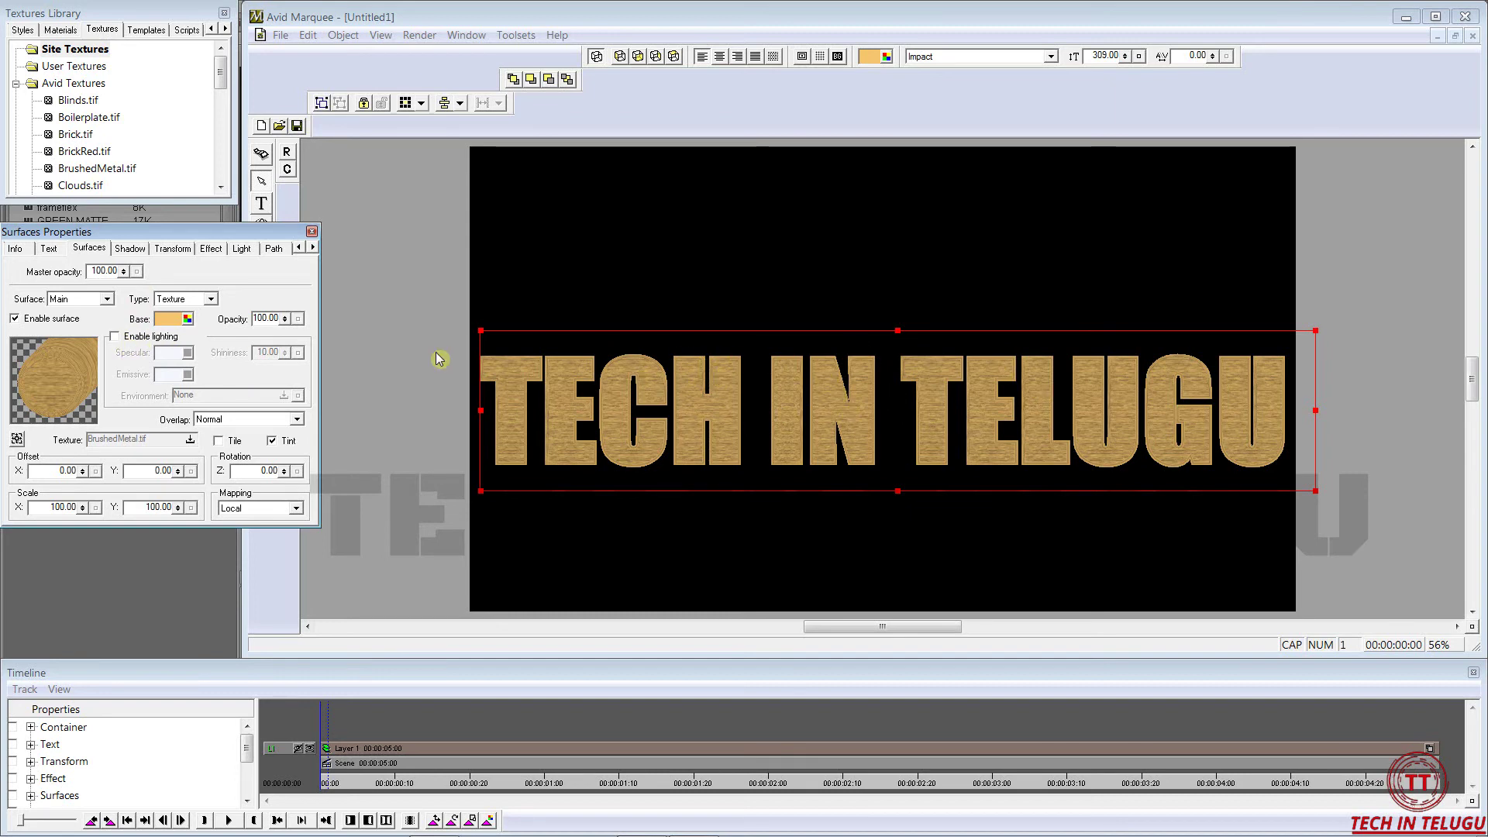
left_click(115, 337)
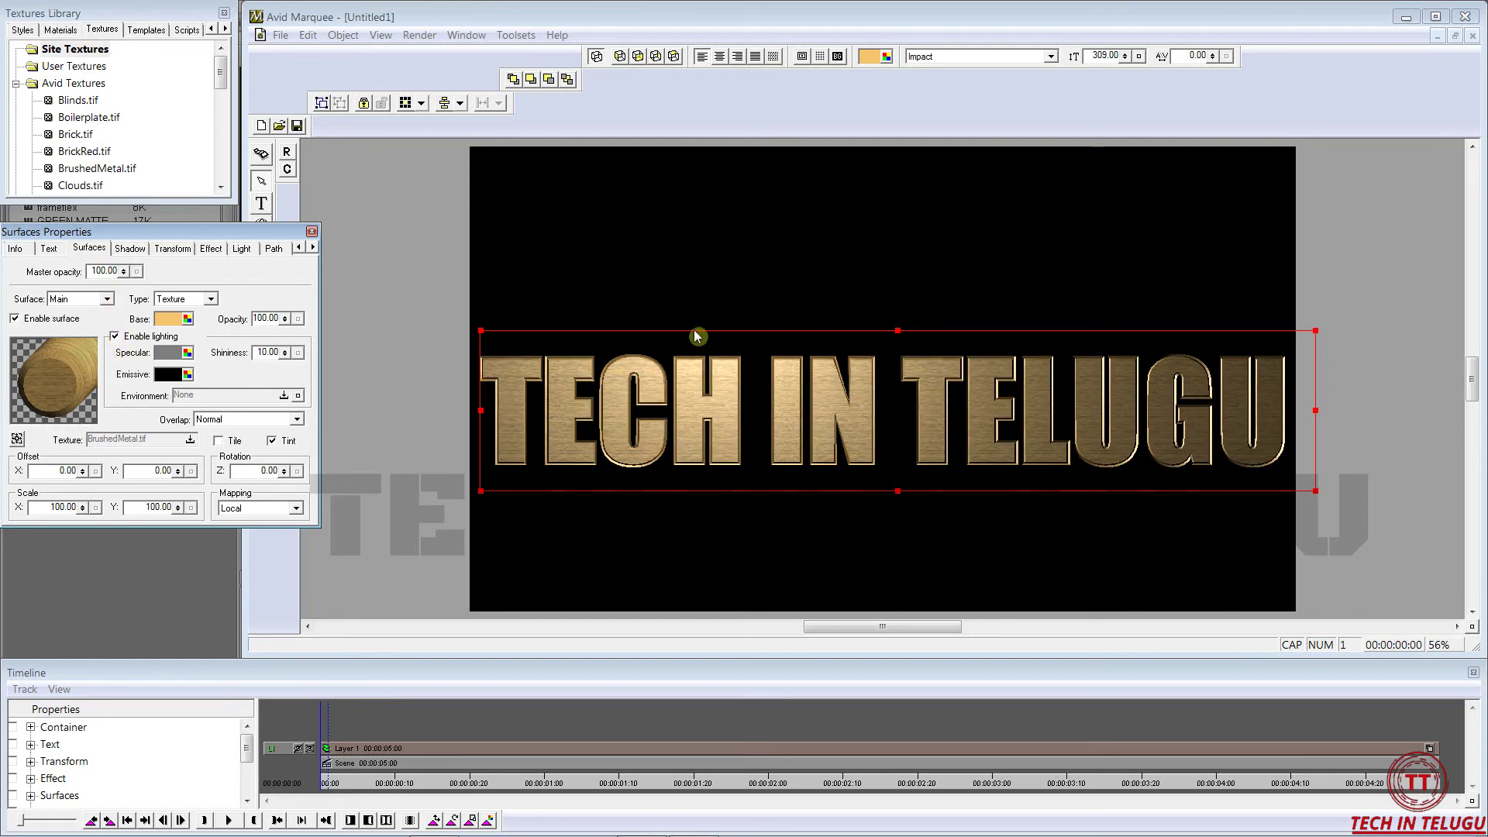
left_click(114, 338)
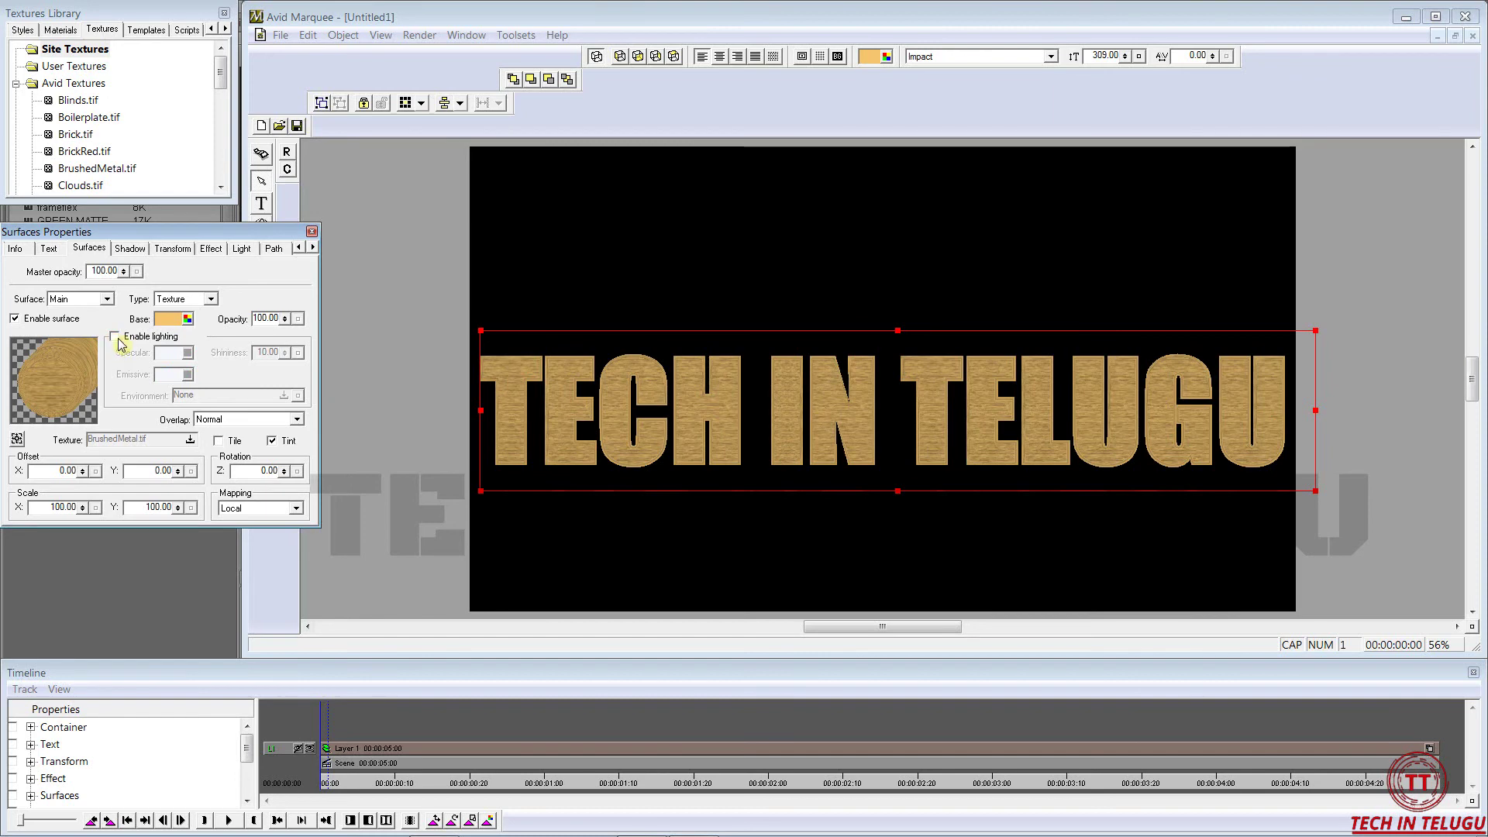
left_click(115, 338)
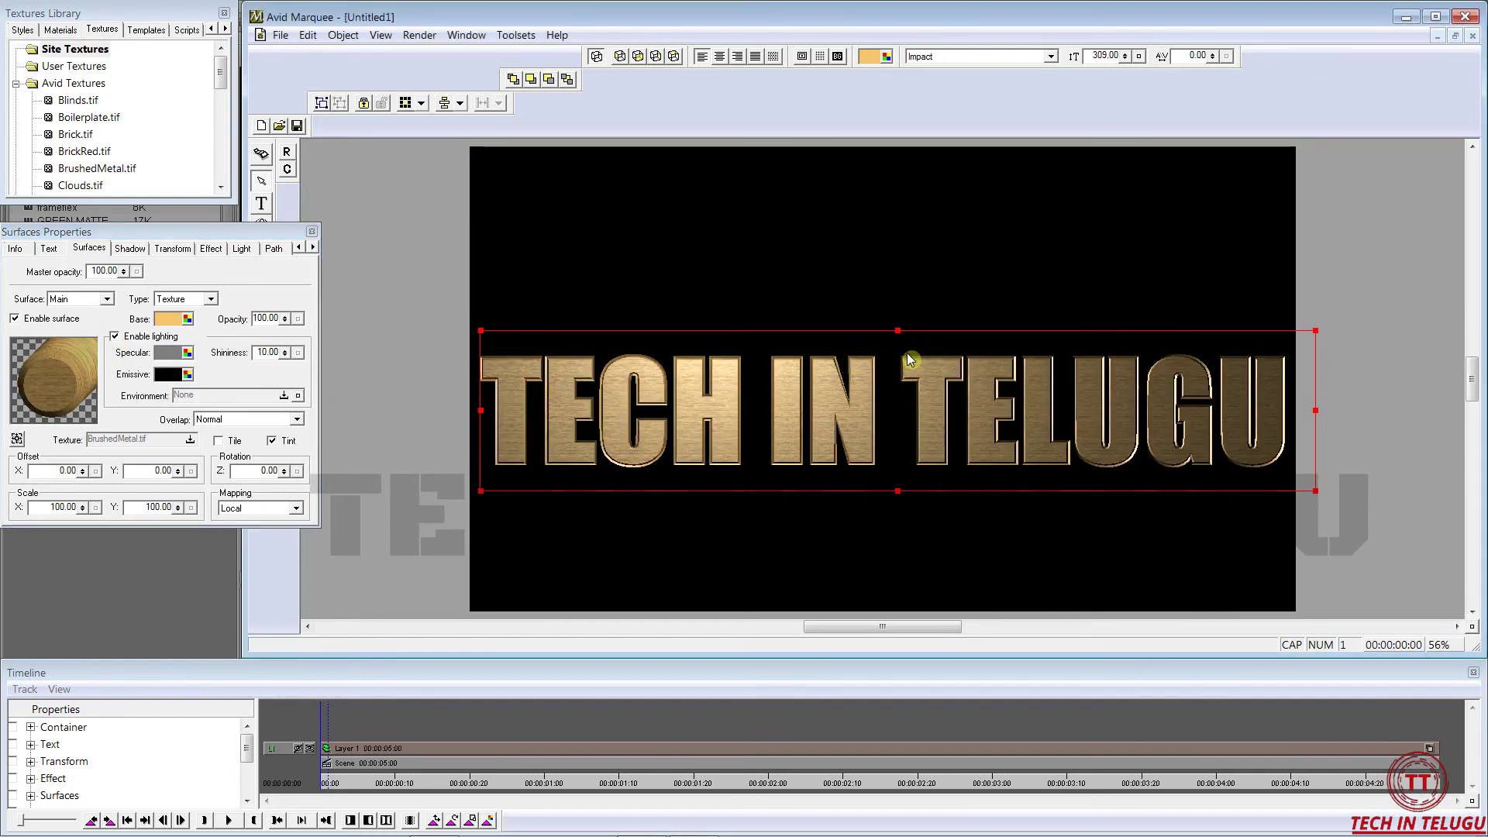
Step: Choose Save All to Bin from the File menu
left_click(279, 36)
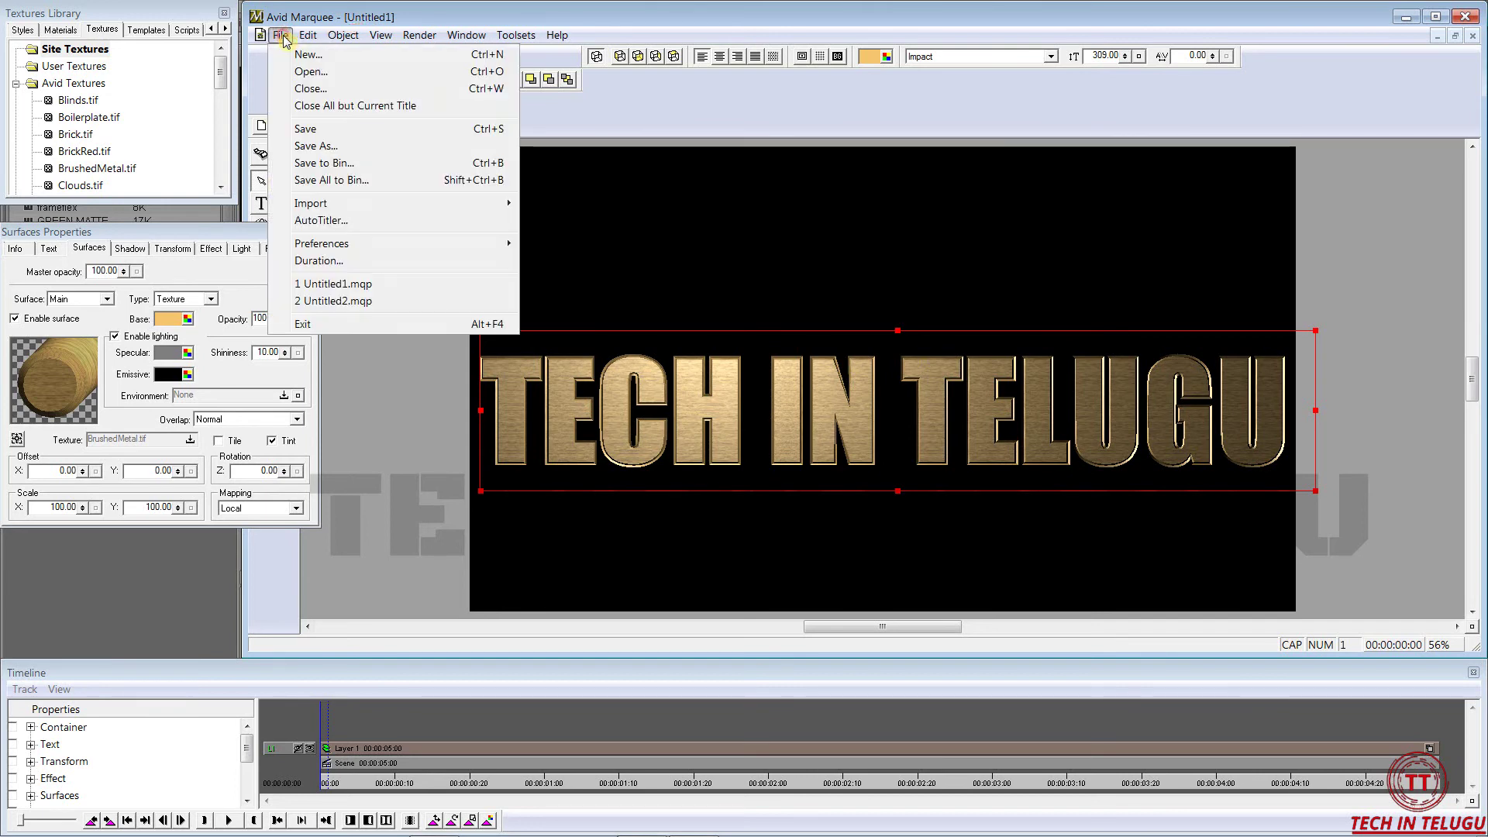
left_click(386, 180)
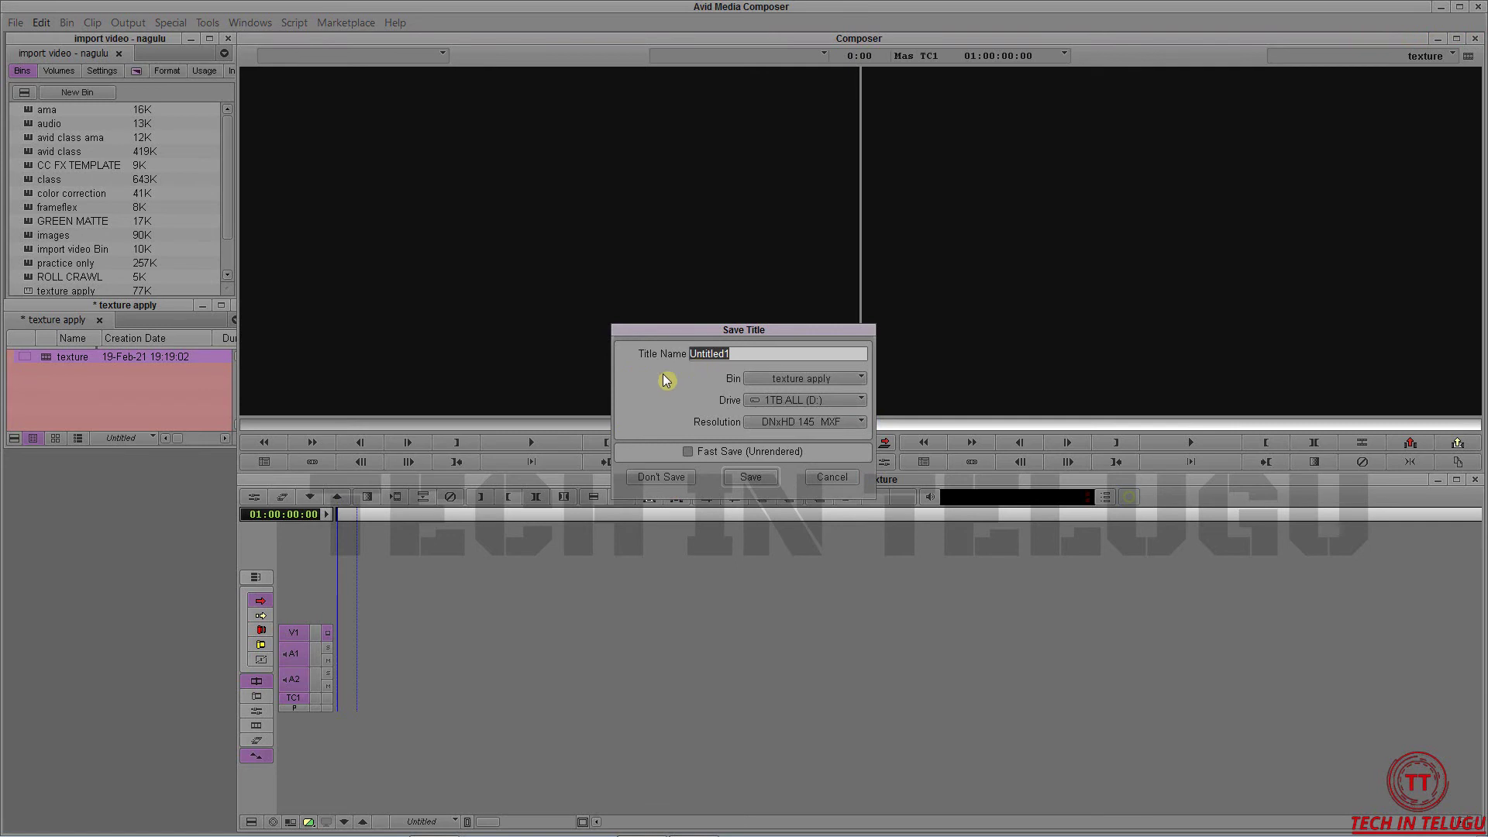
Step: Name the title TT, keep the 1TB ALL (D:) drive, and save it into the bin
type("TT")
left_click(857, 401)
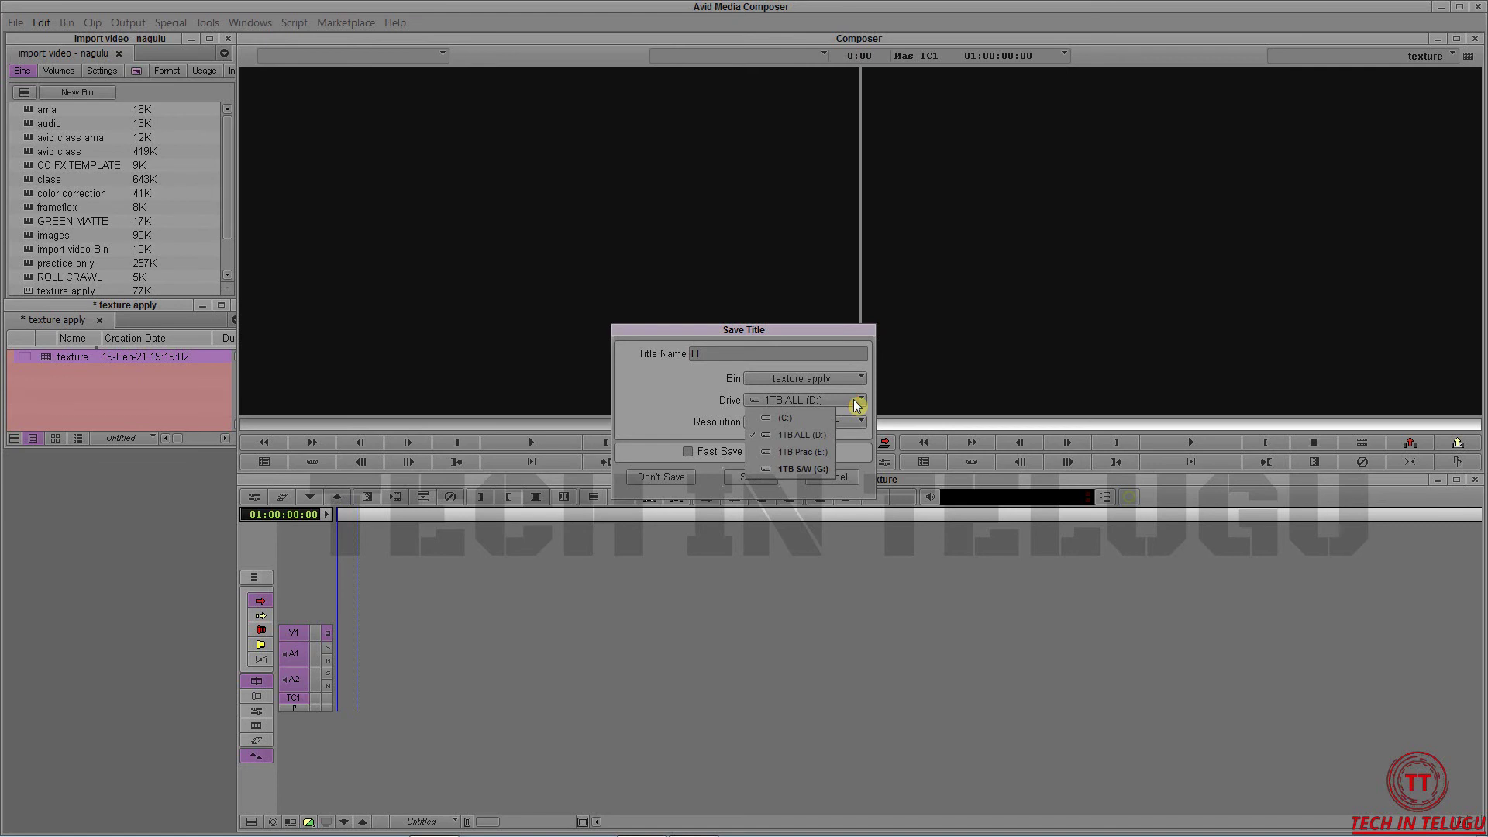
left_click(802, 434)
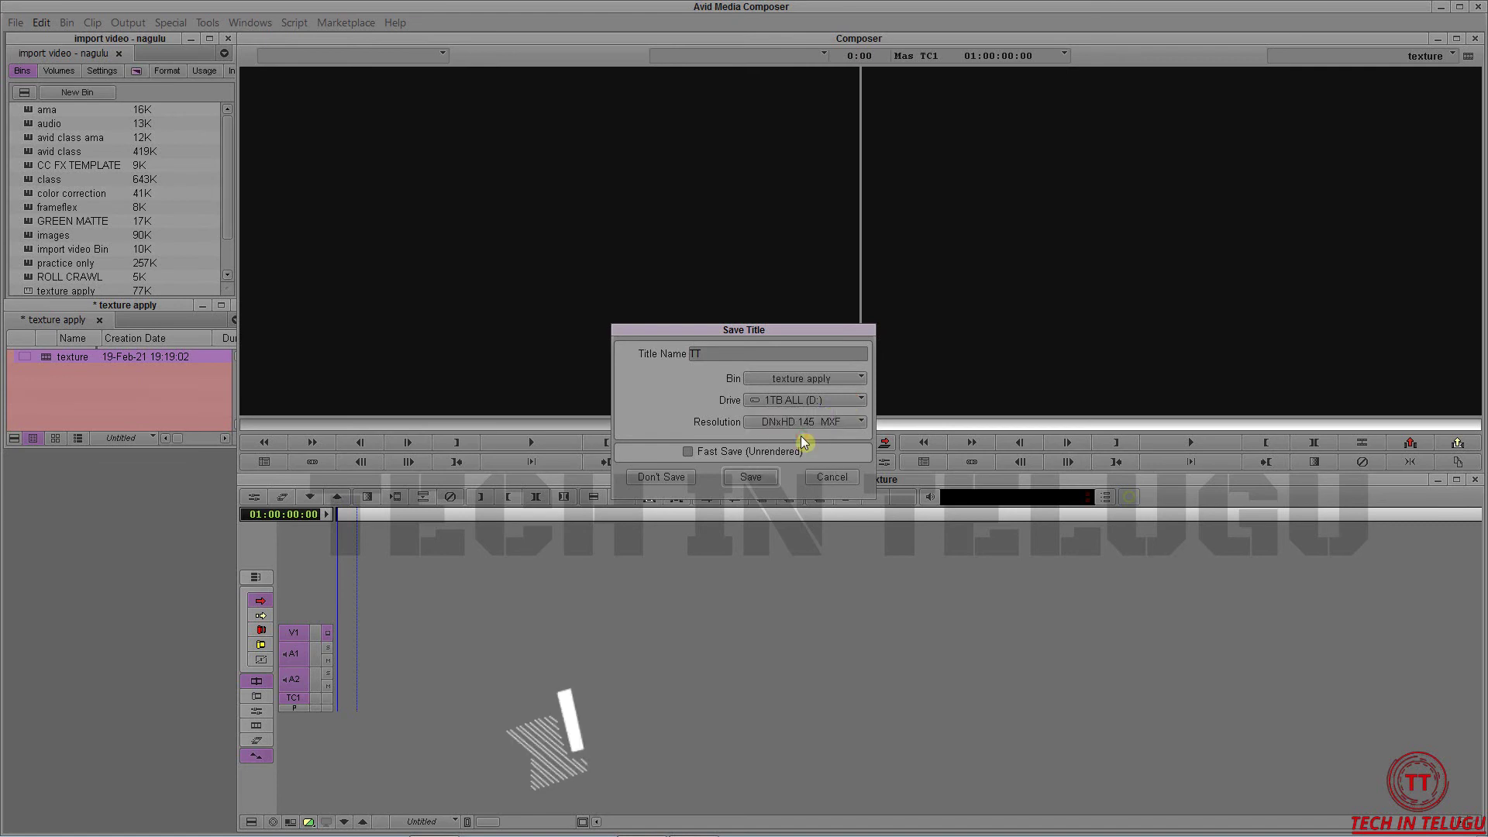
left_click(765, 478)
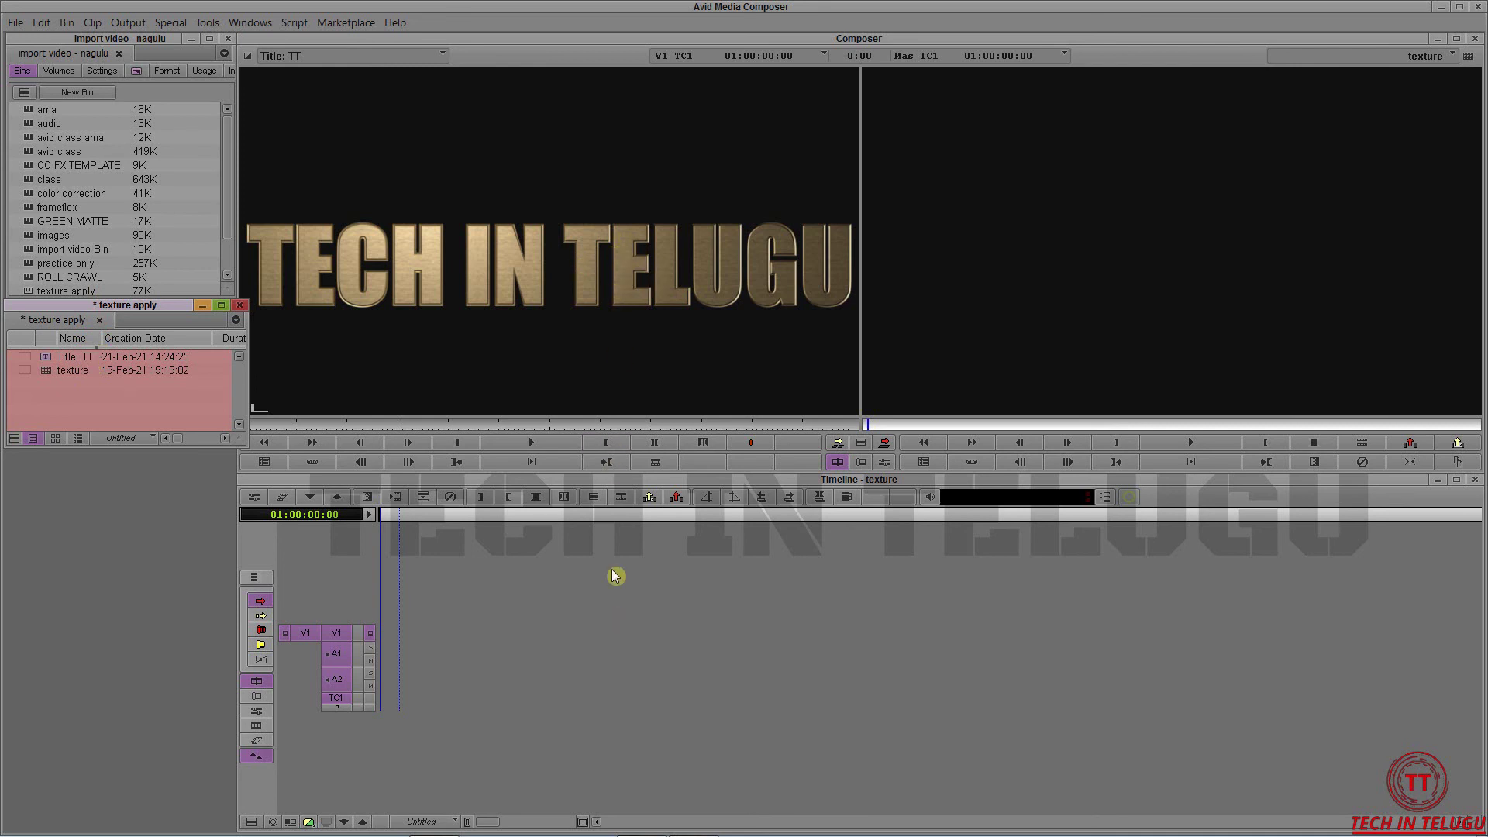
Step: Drop TT on the timeline, undo it, then splice it into V1 and jump to 01:01:02:05
left_click(530, 268)
mouse_move(532, 309)
left_mouse_down()
mouse_move(506, 643)
mouse_move(494, 634)
left_mouse_up()
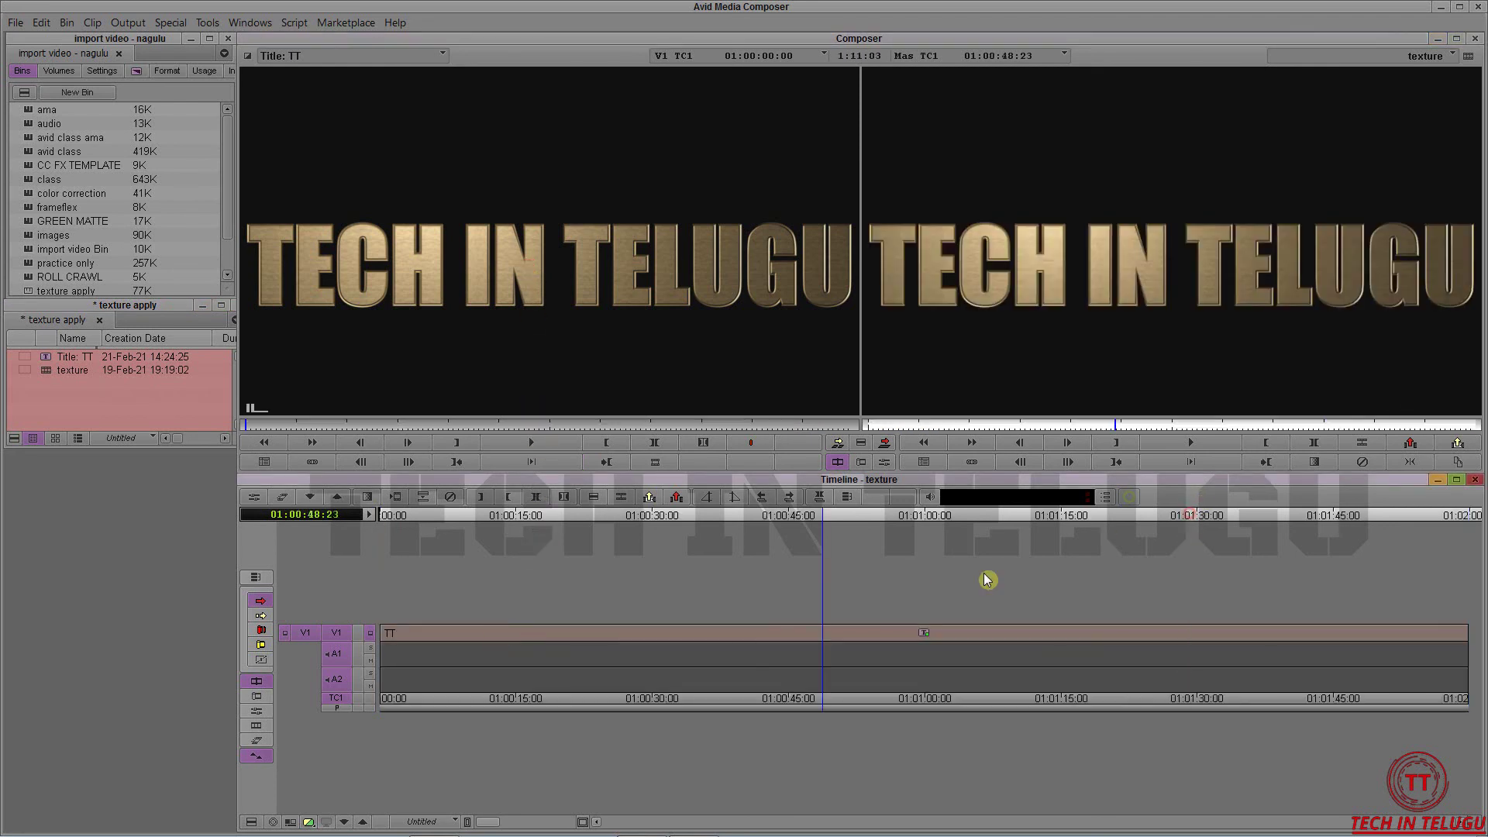
key("ctrl+z")
left_click(838, 444)
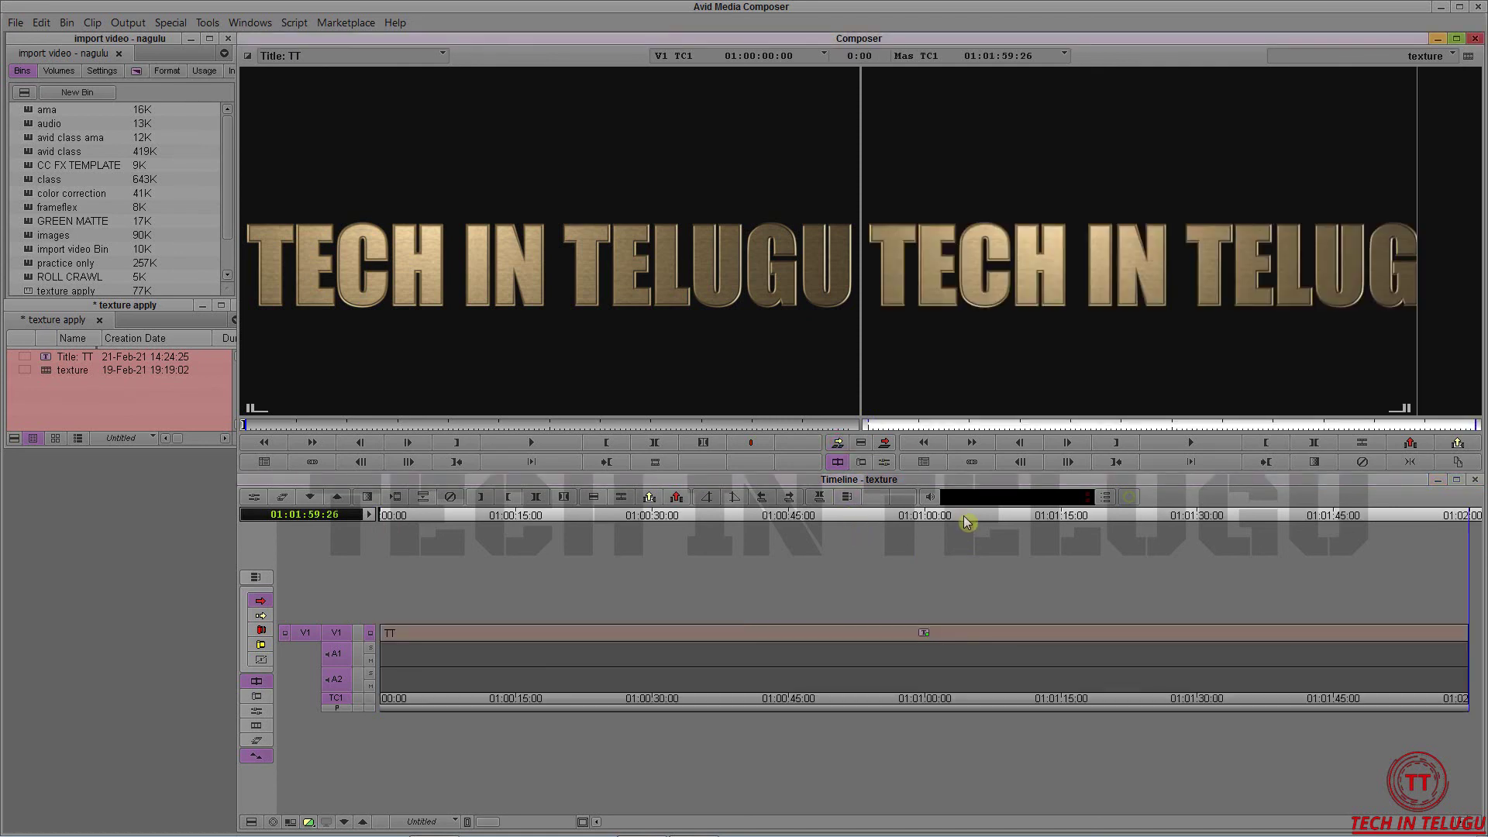
left_click(945, 517)
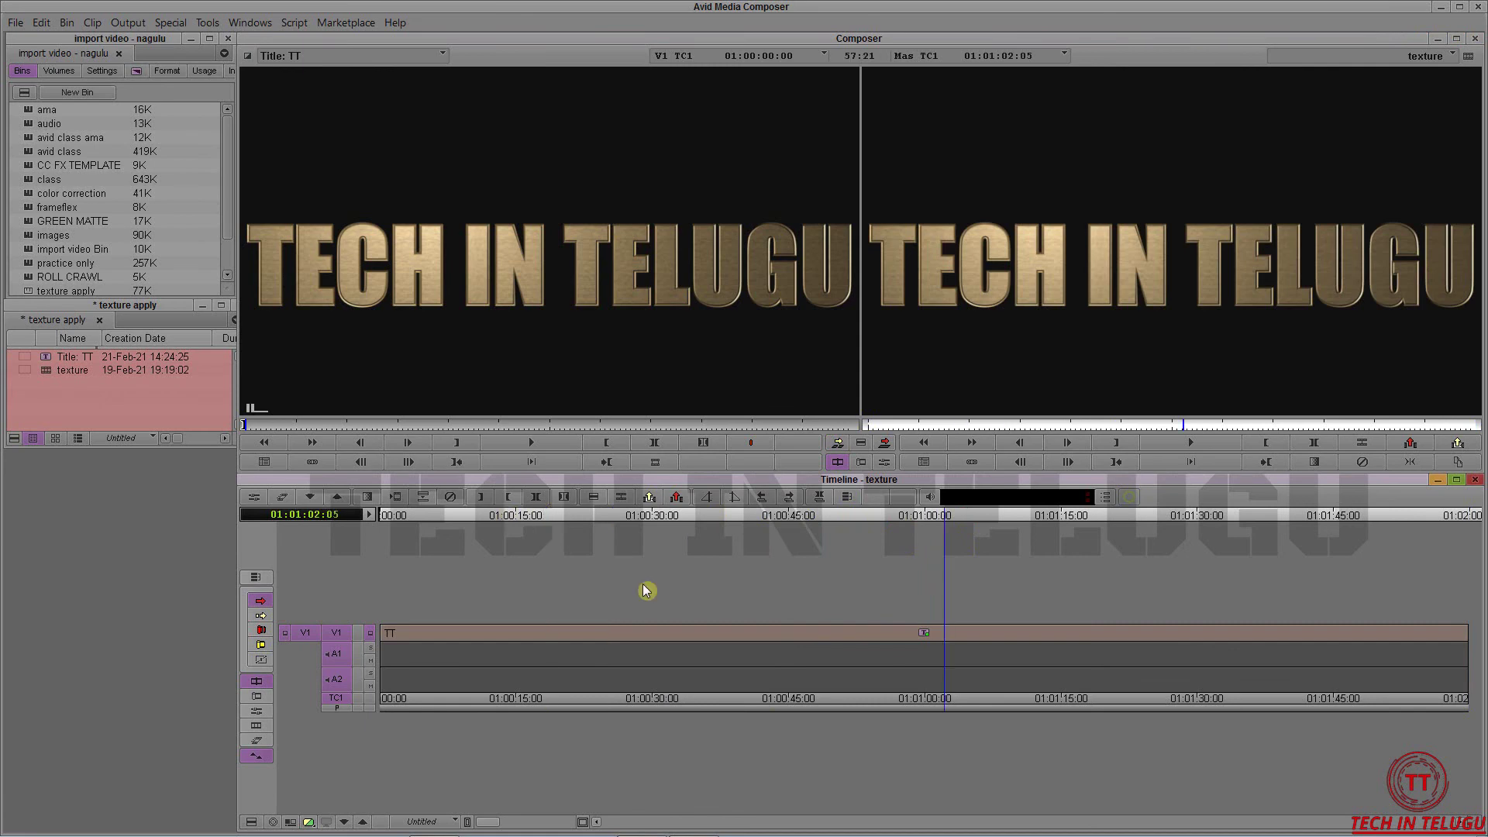